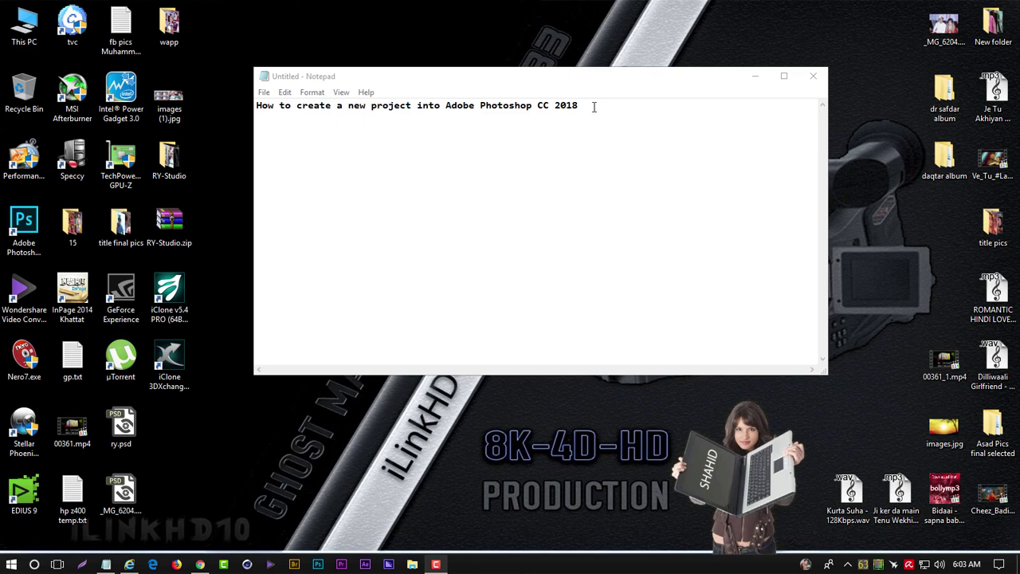
# - Select the Photoshop tutorial title line in Notepad and minimize the note
pyautogui.moveTo(593, 106); pyautogui.dragTo(258, 109)
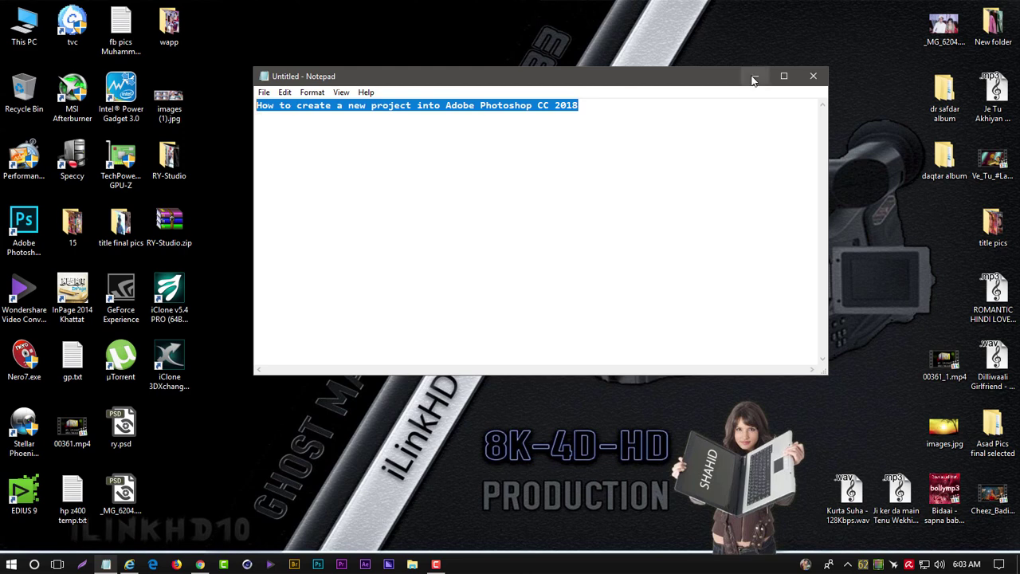
pyautogui.click(752, 78)
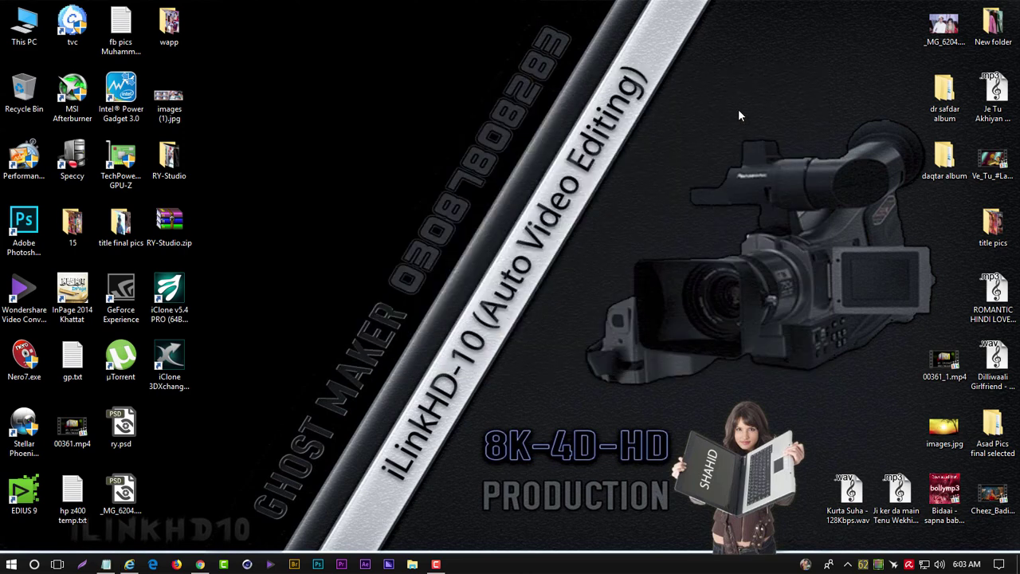
pyautogui.click(200, 564)
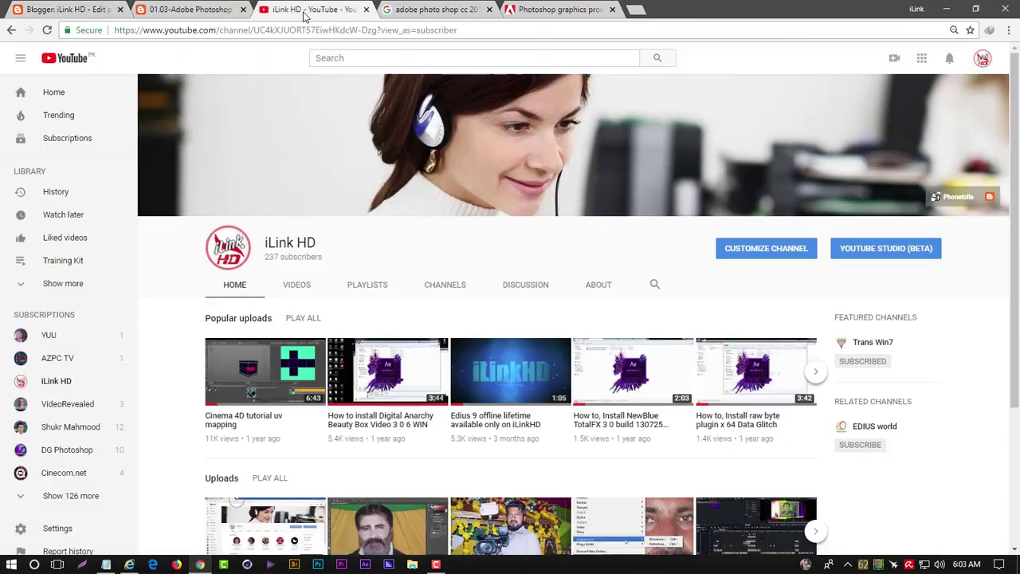
pyautogui.click(311, 10)
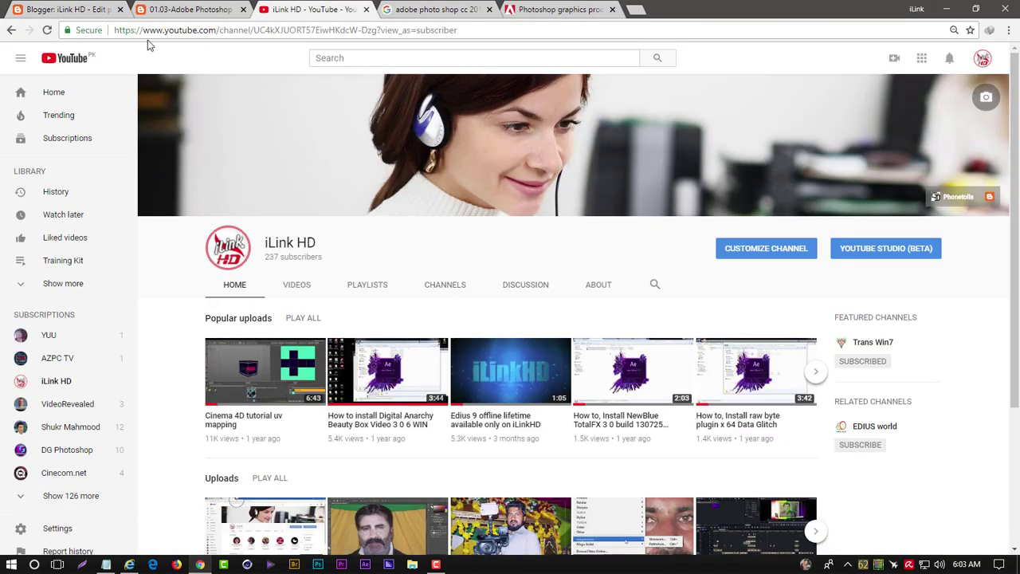
pyautogui.click(91, 10)
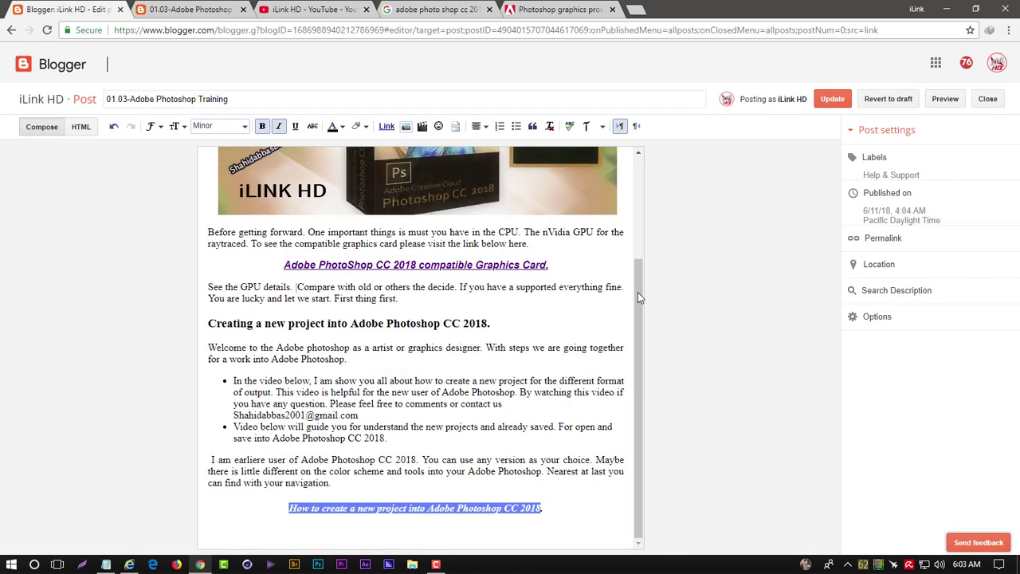
pyautogui.click(940, 11)
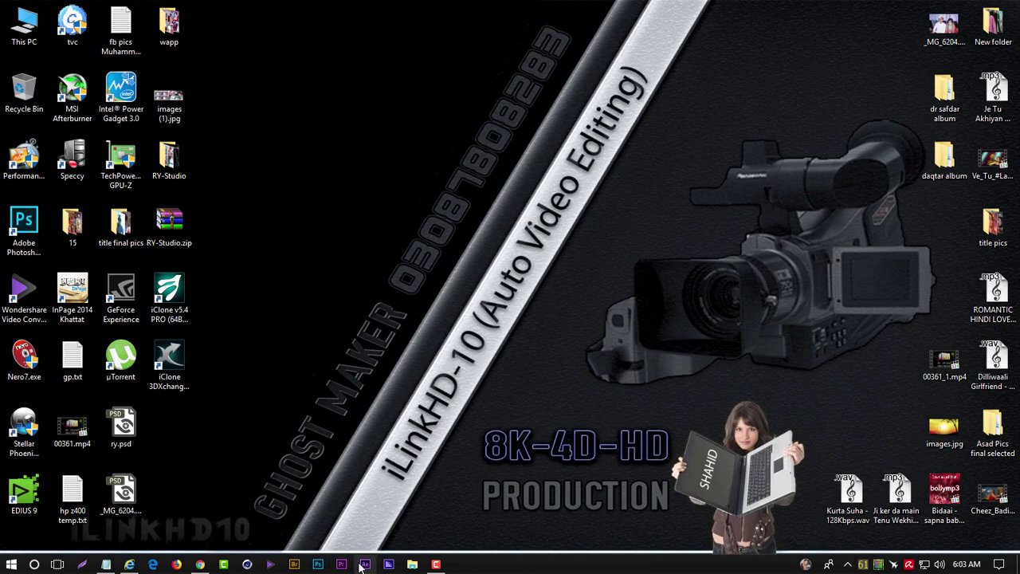
# - Launch Photoshop and review the General preferences page, then close it unchanged
pyautogui.click(319, 567)
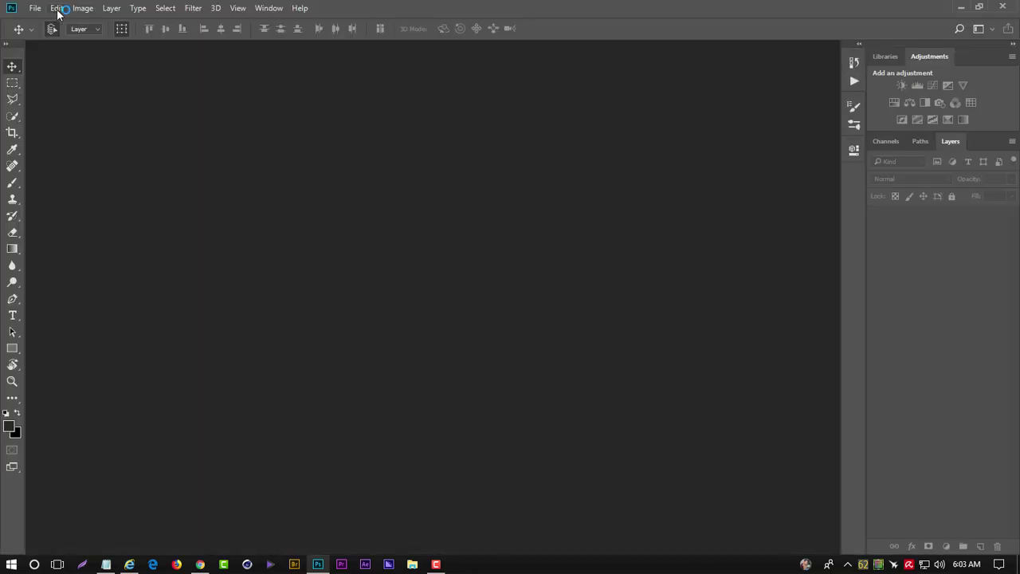
pyautogui.click(58, 8)
pyautogui.moveTo(78, 504)
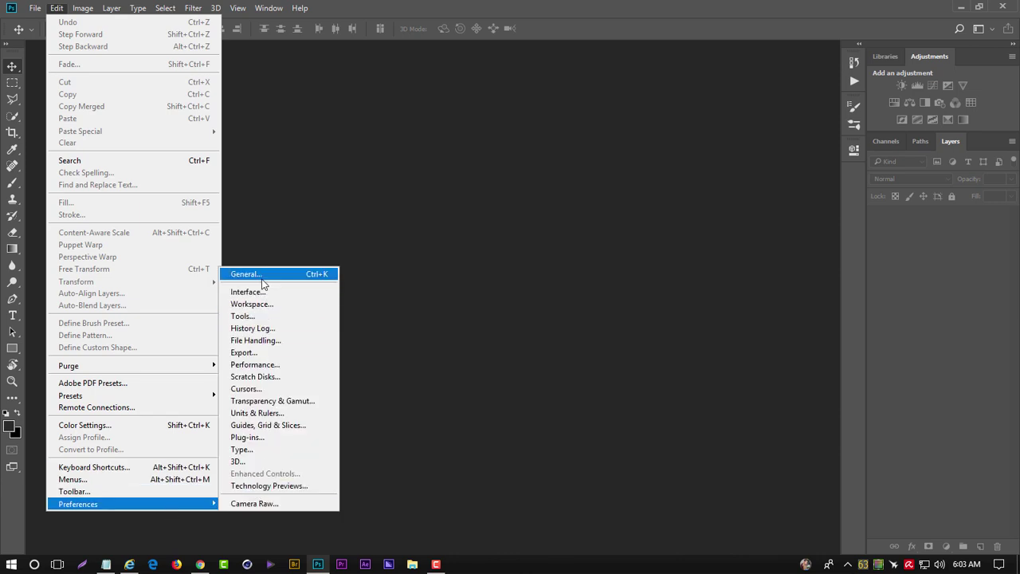
pyautogui.click(263, 279)
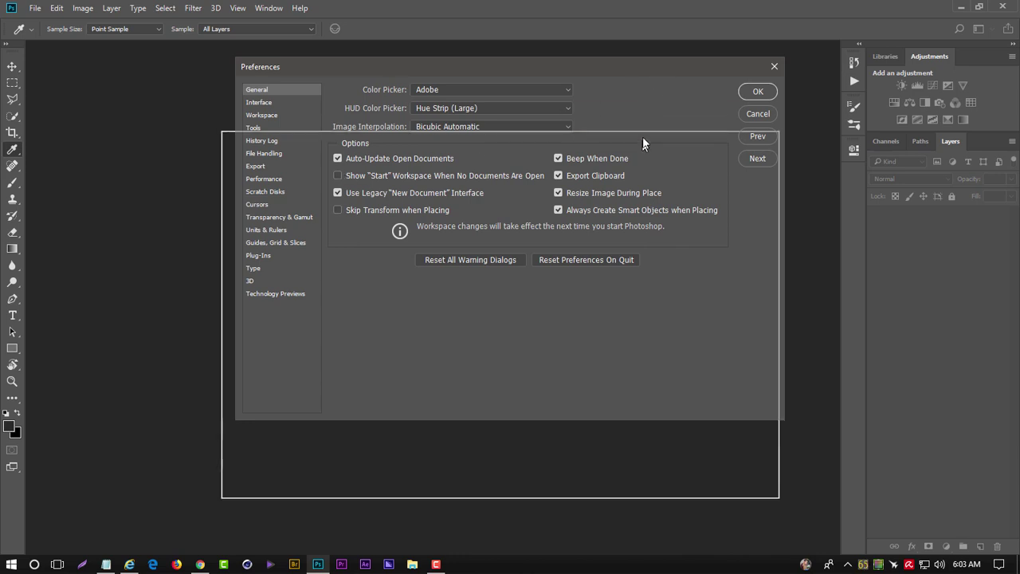
pyautogui.moveTo(651, 72); pyautogui.dragTo(641, 146)
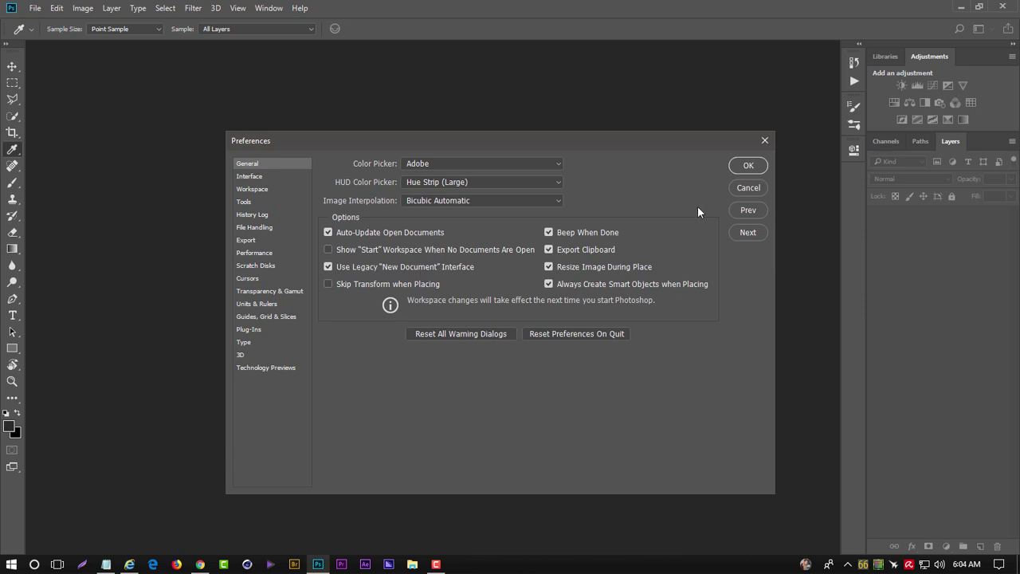
pyautogui.click(746, 165)
# - Start a new document named 001, keeping the Custom document type
pyautogui.click(35, 8)
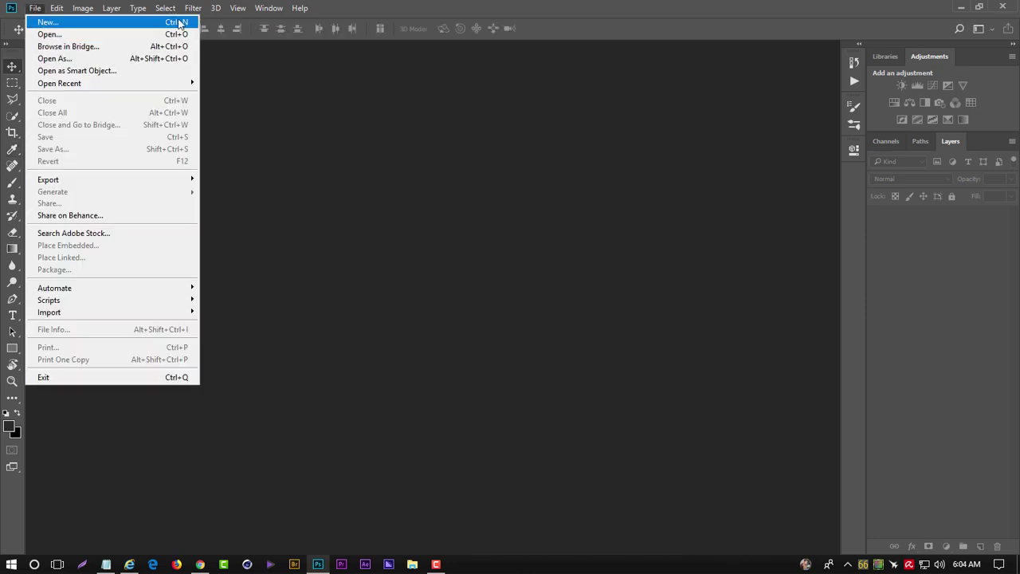
pyautogui.click(148, 22)
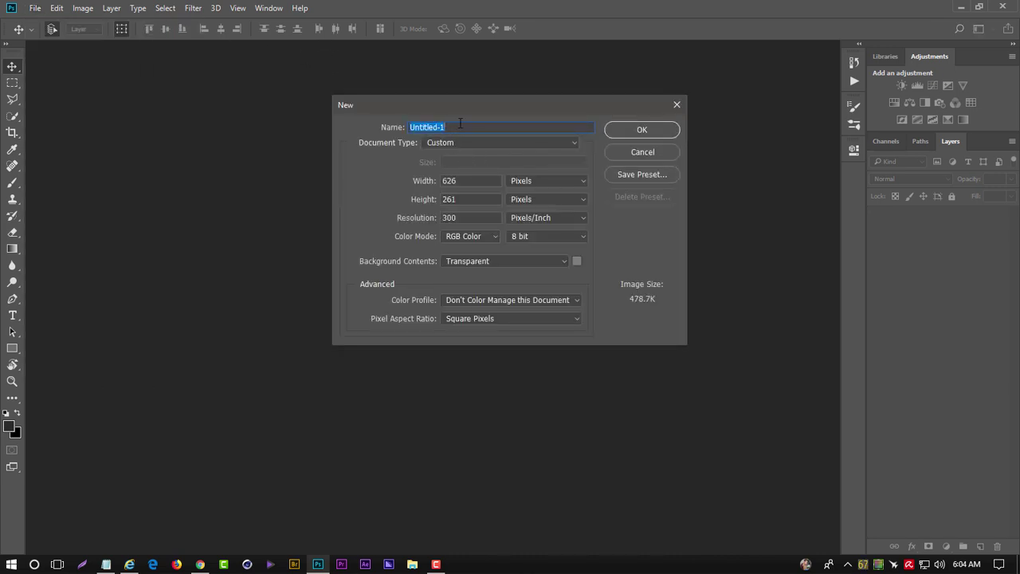
pyautogui.write('001')
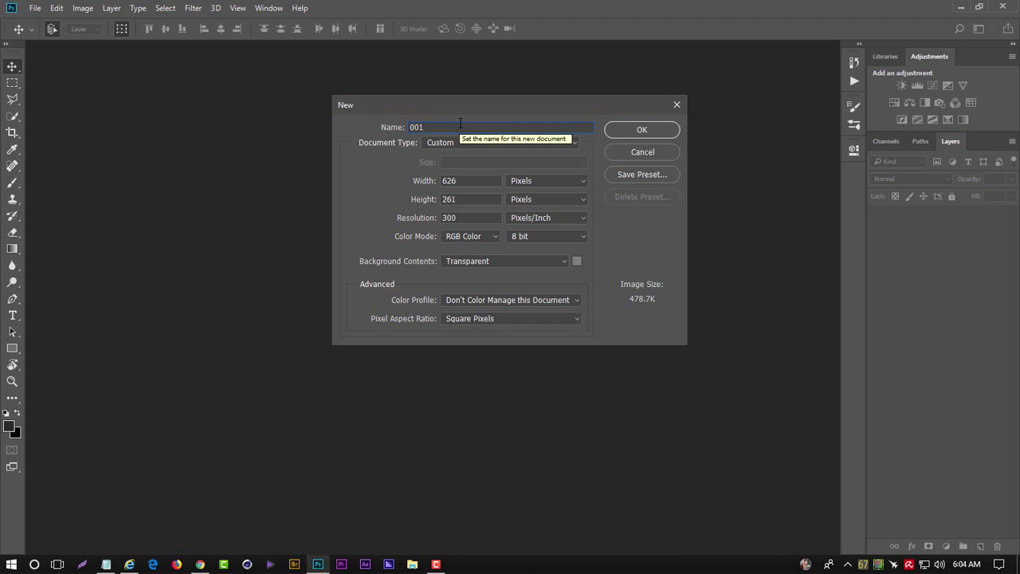
pyautogui.click(480, 143)
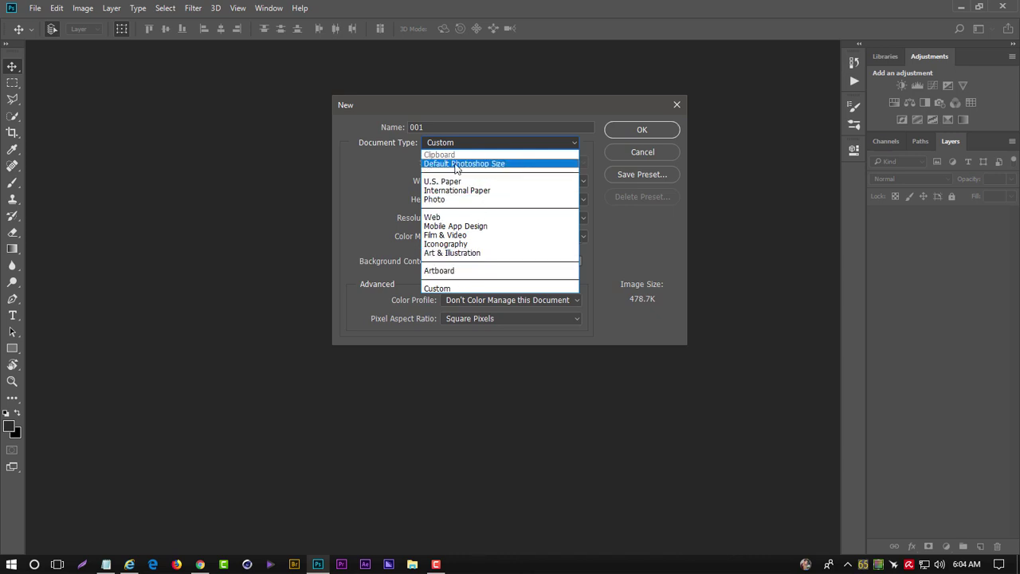
# - Create document 001 at 300 ppi, 16-bit RGB Color, with the sRGB display profile
pyautogui.click(481, 290)
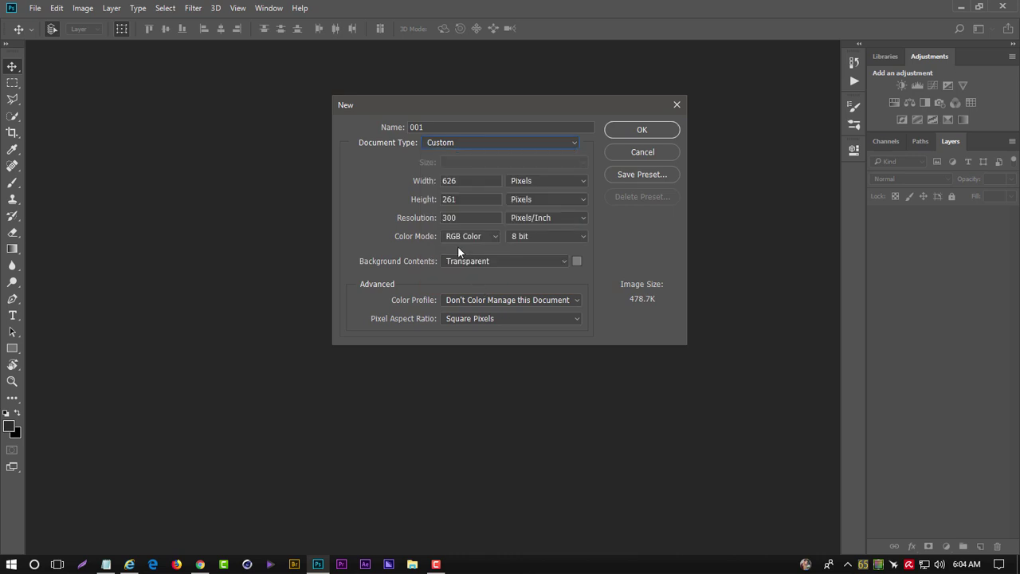
pyautogui.click(466, 180)
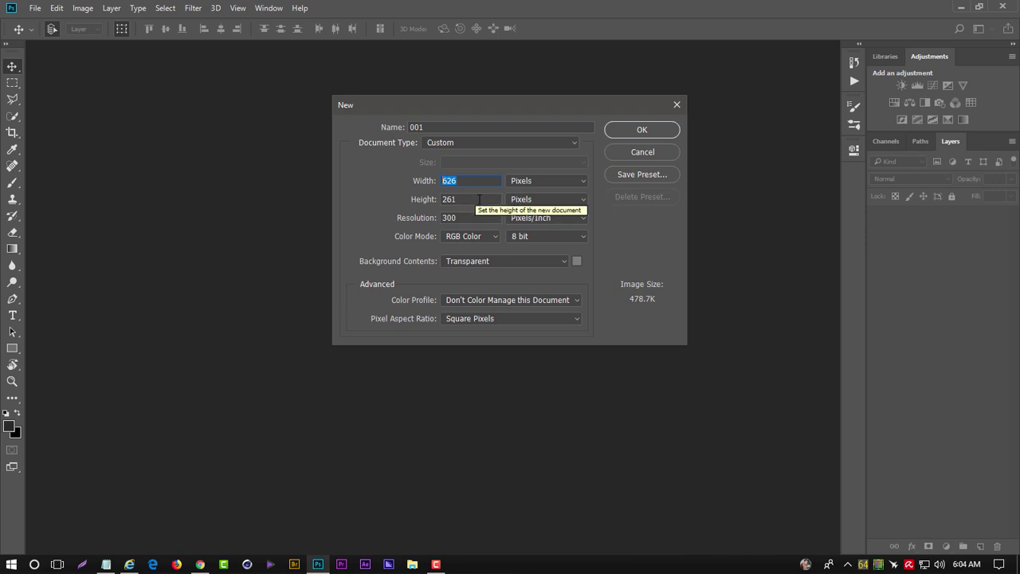
pyautogui.click(467, 219)
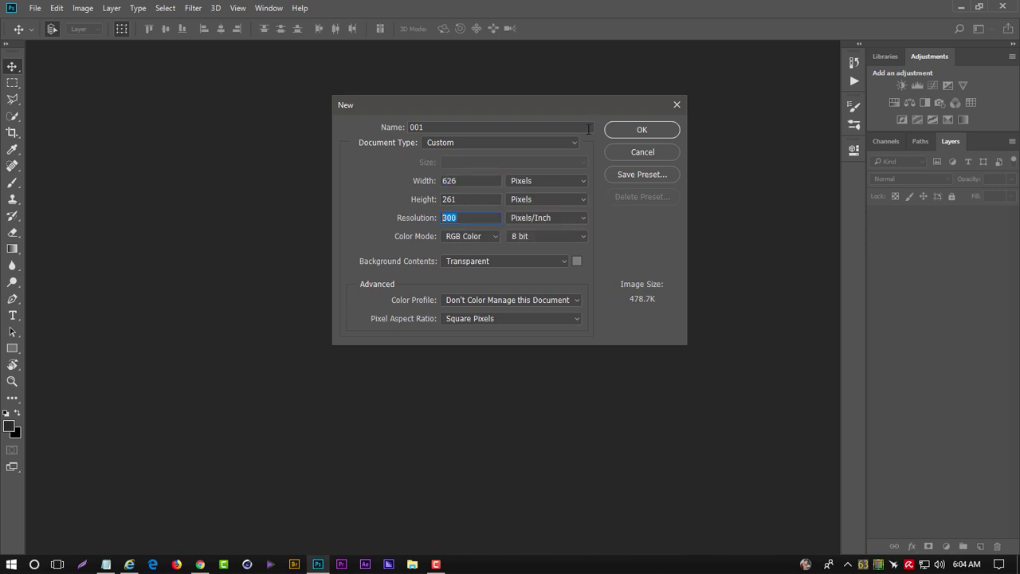
pyautogui.write('300')
pyautogui.click(538, 236)
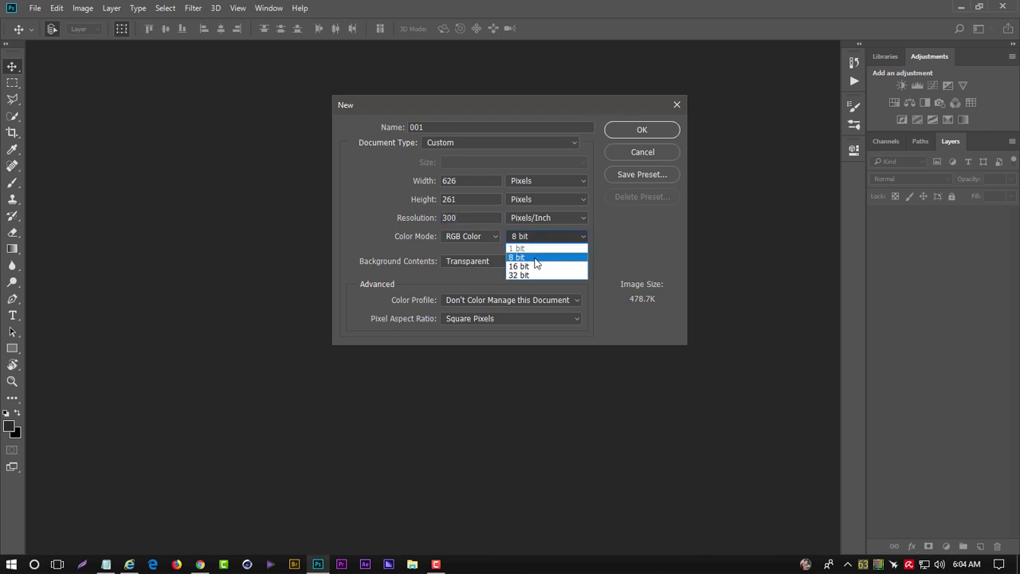
pyautogui.click(526, 264)
pyautogui.click(488, 238)
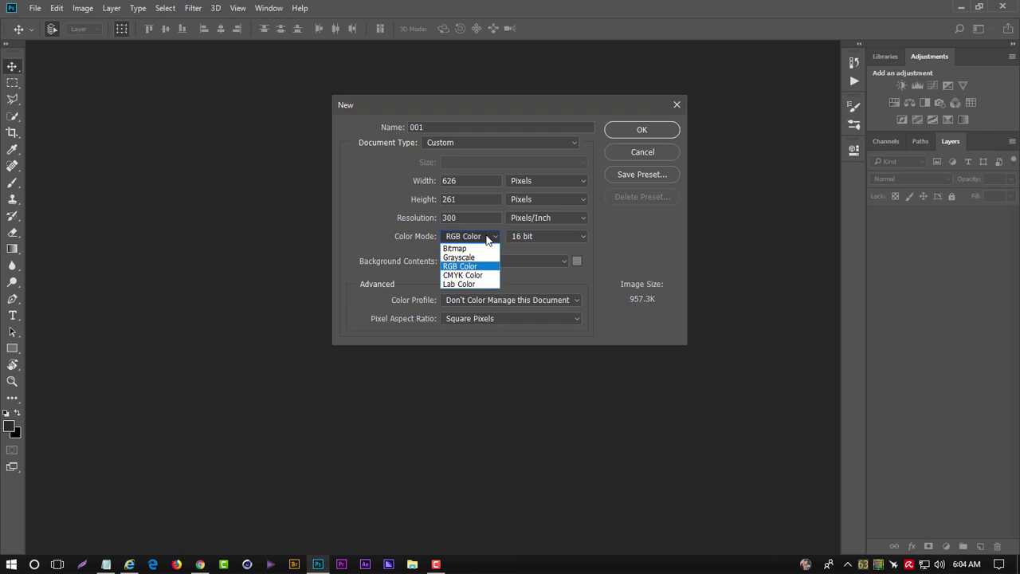
pyautogui.click(488, 237)
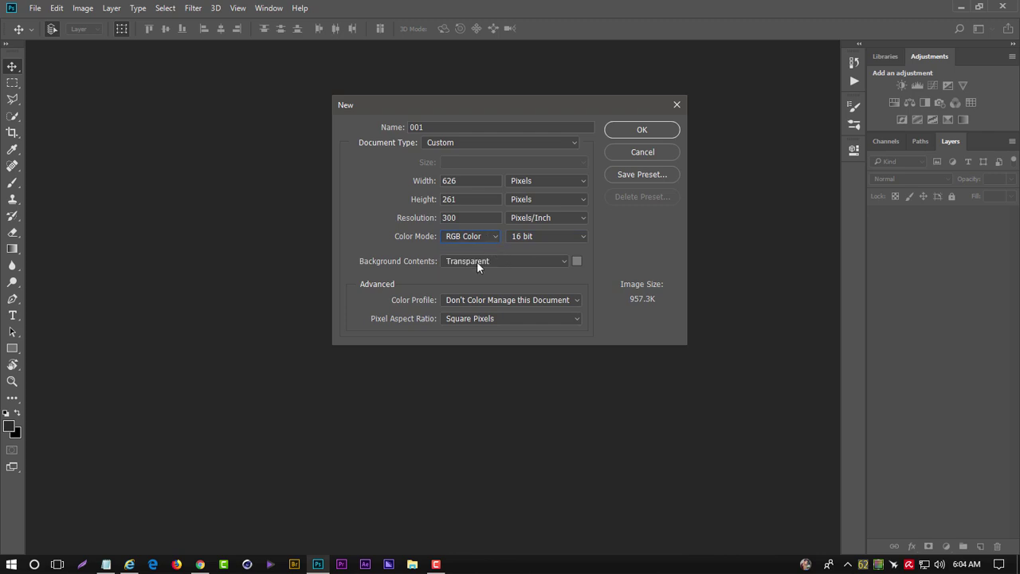
pyautogui.click(526, 302)
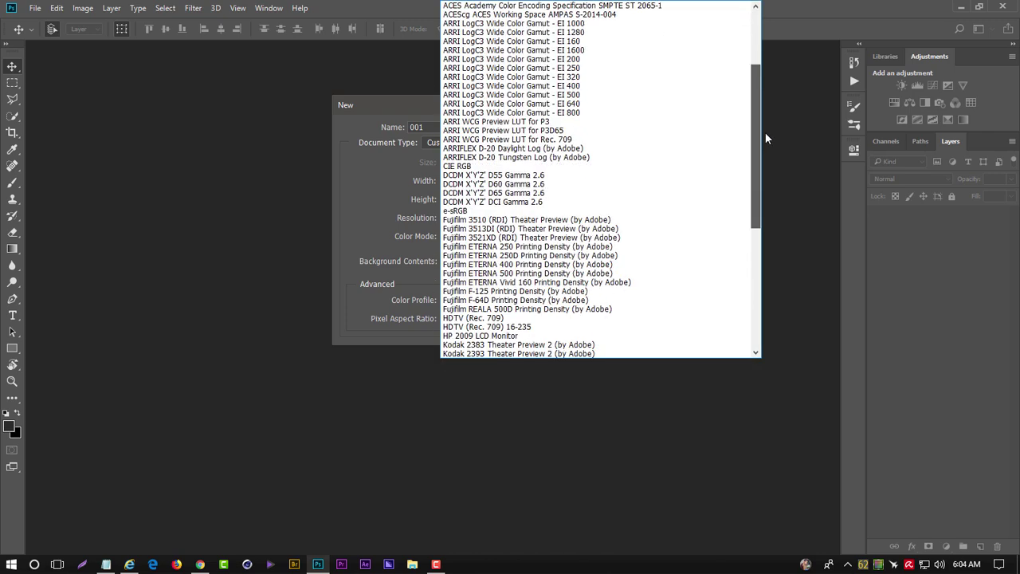
pyautogui.moveTo(757, 62); pyautogui.dragTo(784, 286)
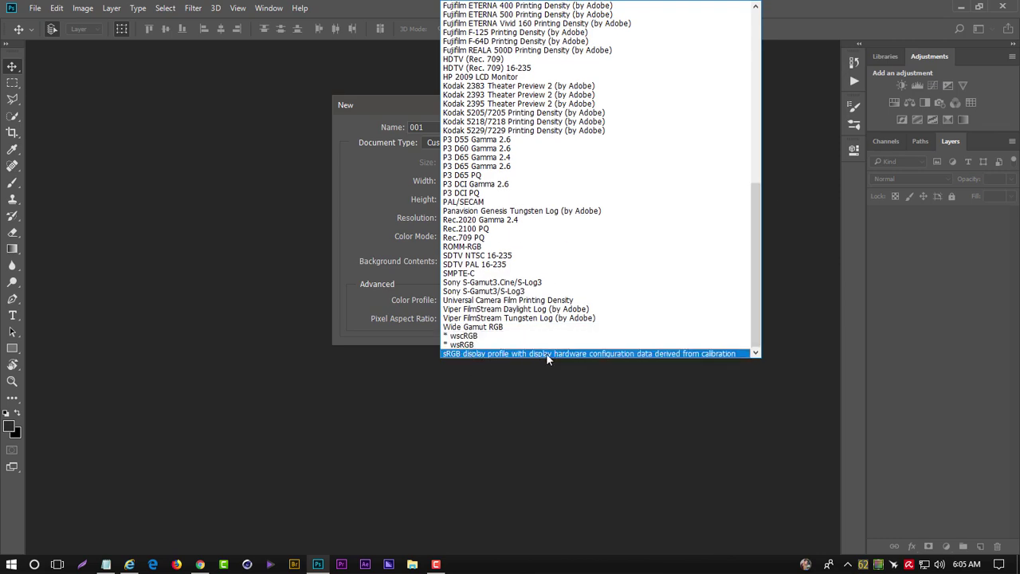
pyautogui.click(598, 353)
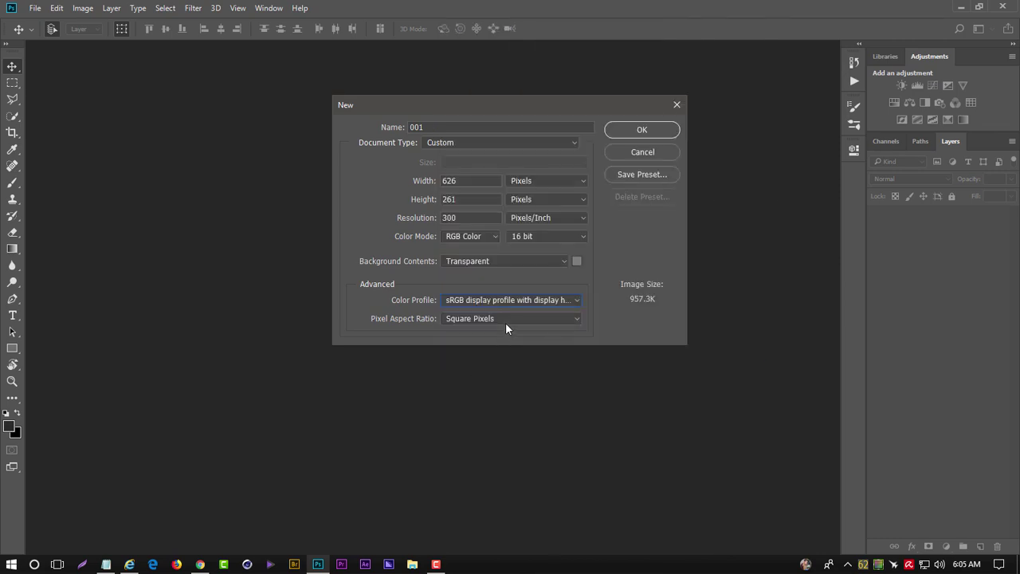
pyautogui.click(651, 130)
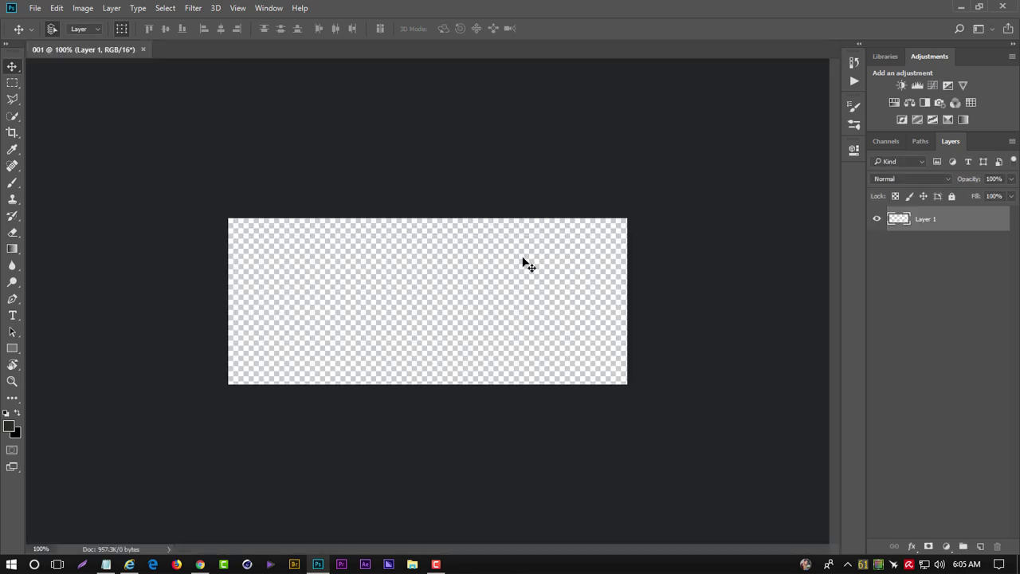
# - Save a copy of document 001 as the Photoshop file 'test file'
pyautogui.click(910, 236)
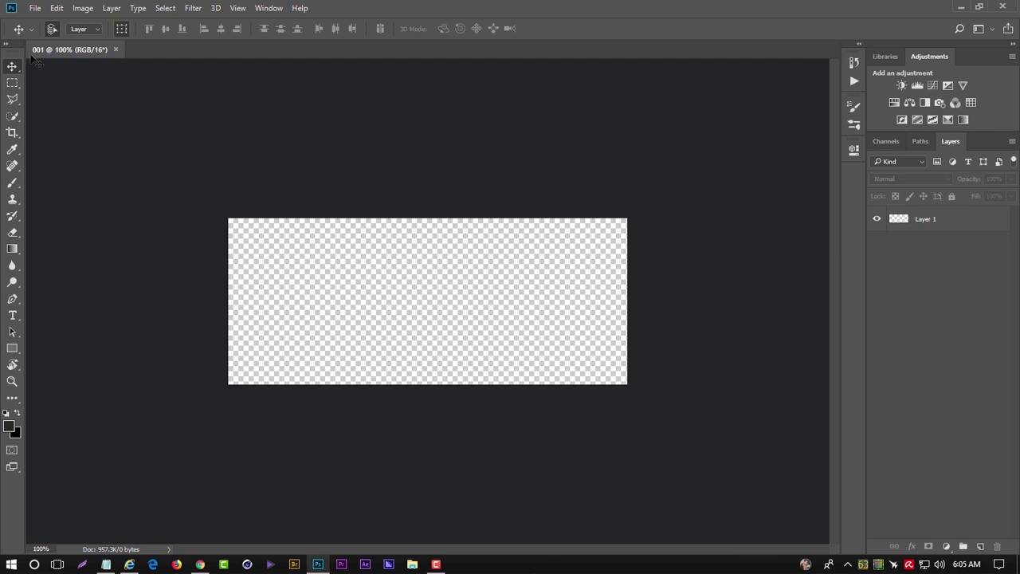
pyautogui.click(36, 8)
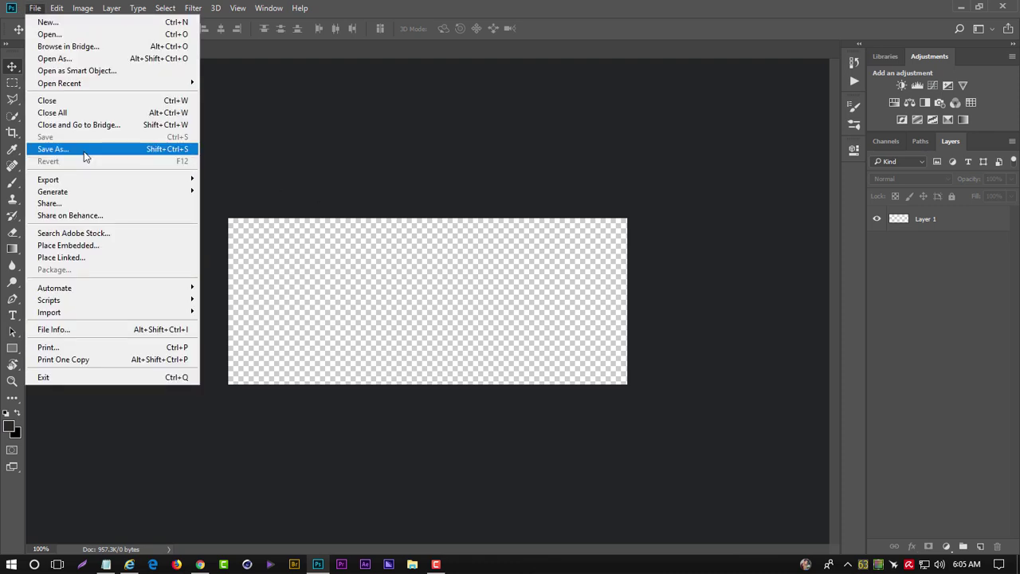
pyautogui.click(52, 149)
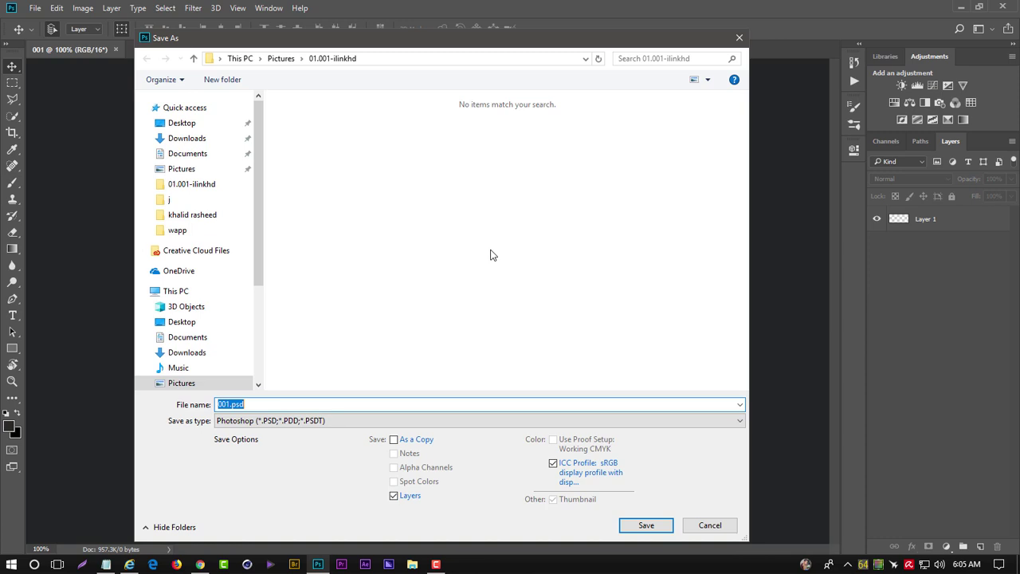
pyautogui.write('test file')
pyautogui.click(395, 440)
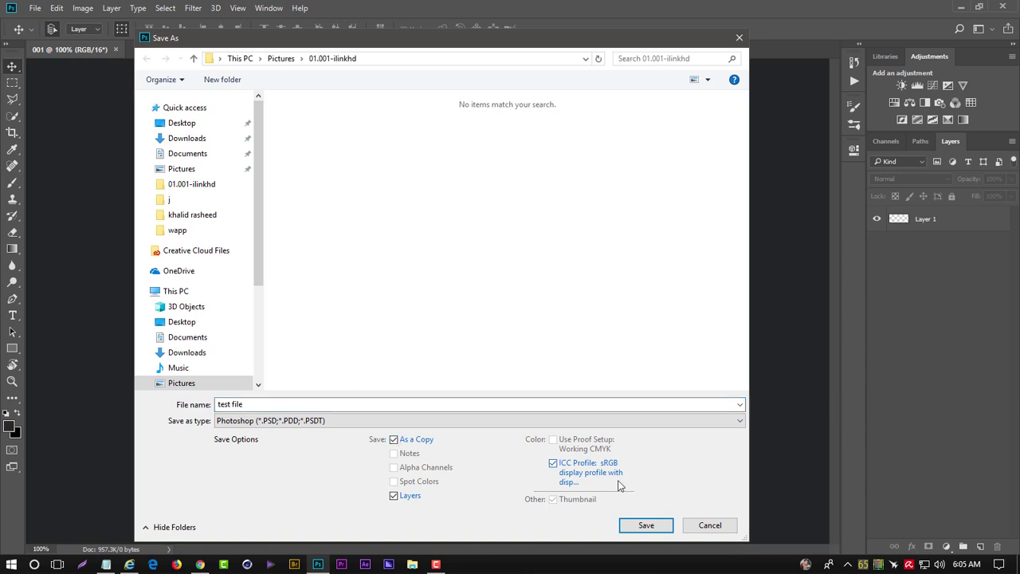
pyautogui.click(645, 526)
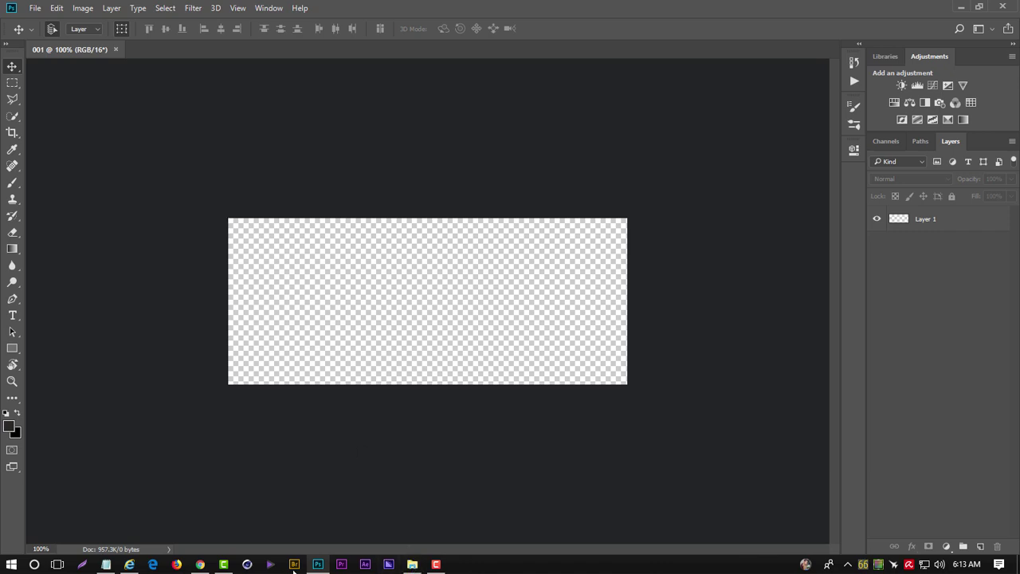
# - In Chrome, view the published post's banner at full size, then return to the post
pyautogui.click(200, 564)
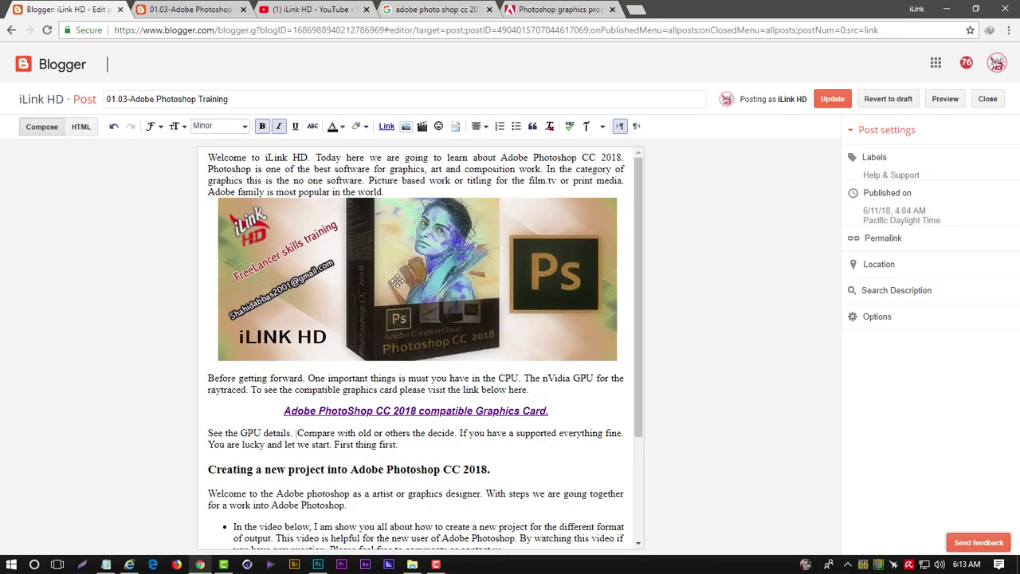
pyautogui.click(447, 241)
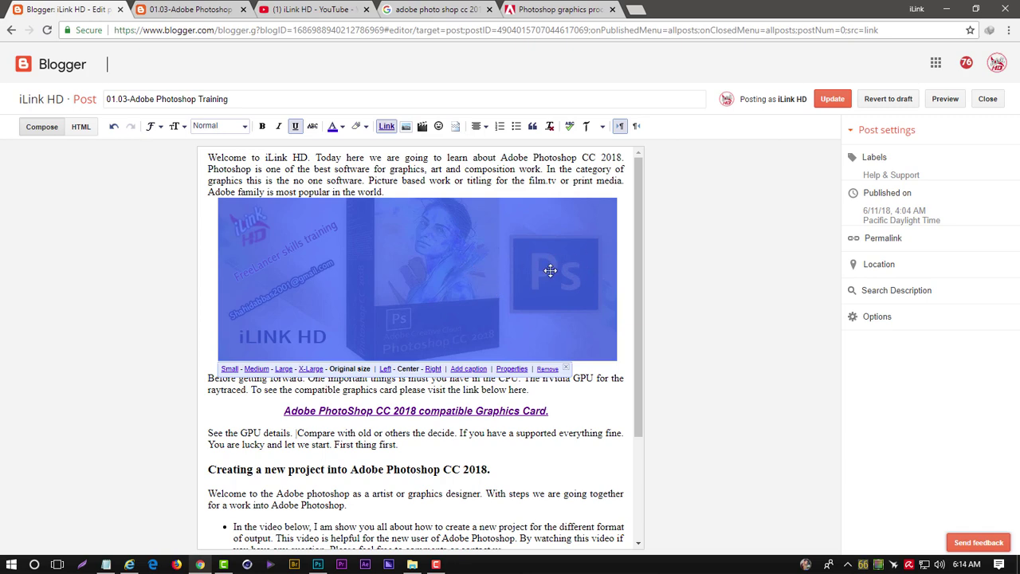
pyautogui.hotkey('ctrl', 'Tab')
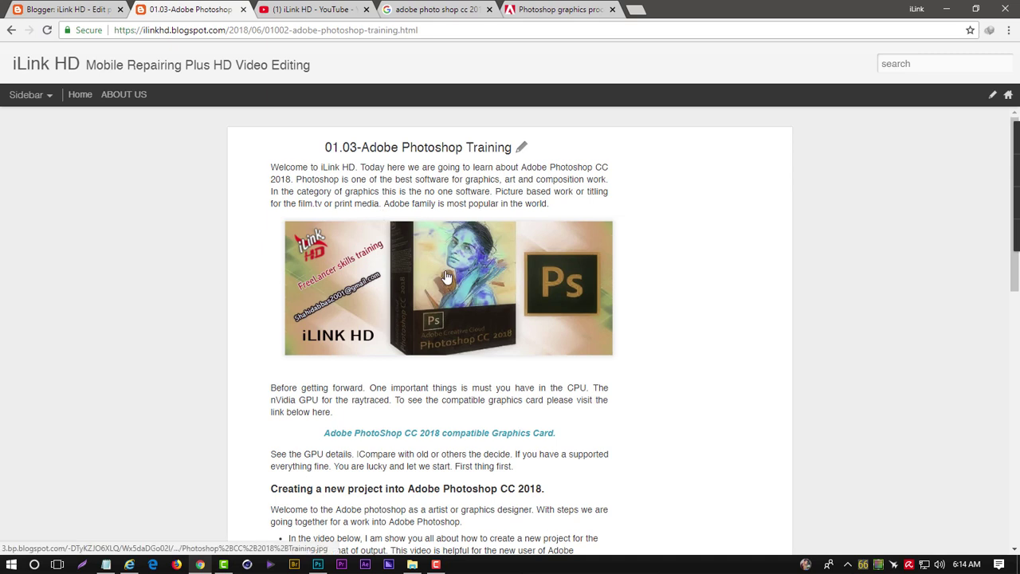
pyautogui.click(447, 276)
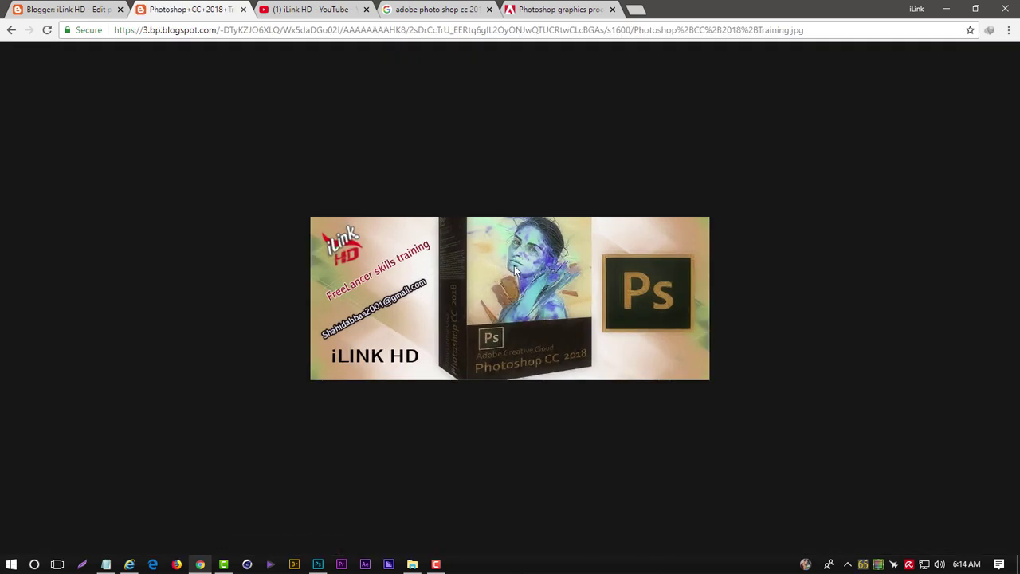
pyautogui.click(11, 29)
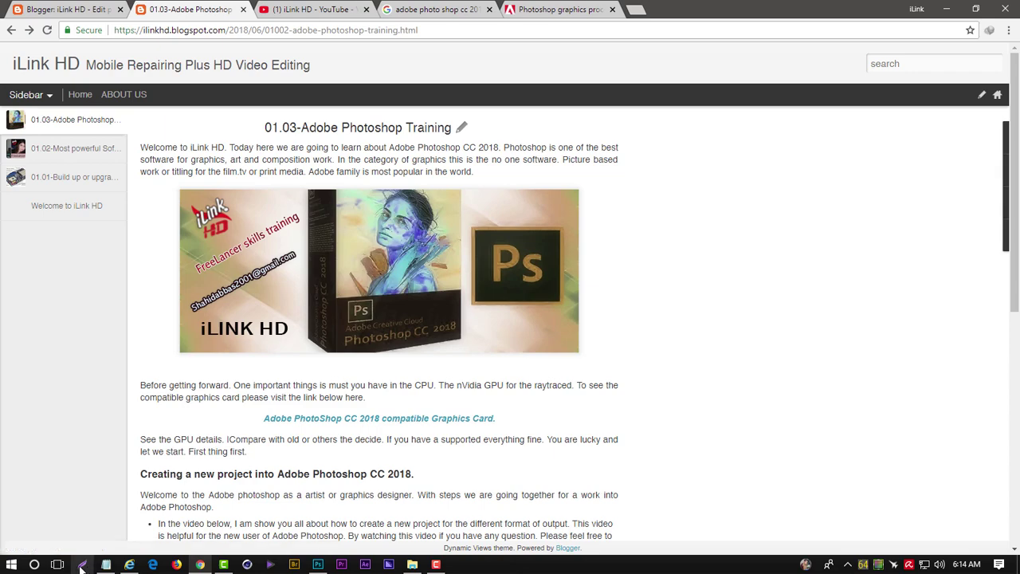
pyautogui.click(82, 567)
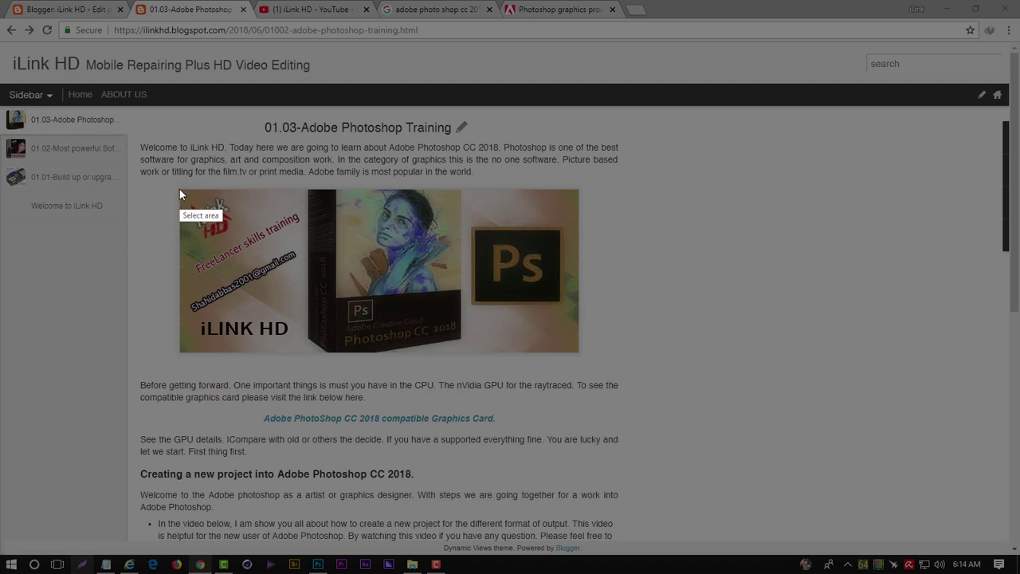
# - Capture the banner area with Lightshot and save it as Screenshot_3.jpg
pyautogui.moveTo(179, 189)
pyautogui.mouseDown()
pyautogui.moveTo(462, 338)
pyautogui.moveTo(581, 354)
pyautogui.mouseUp()
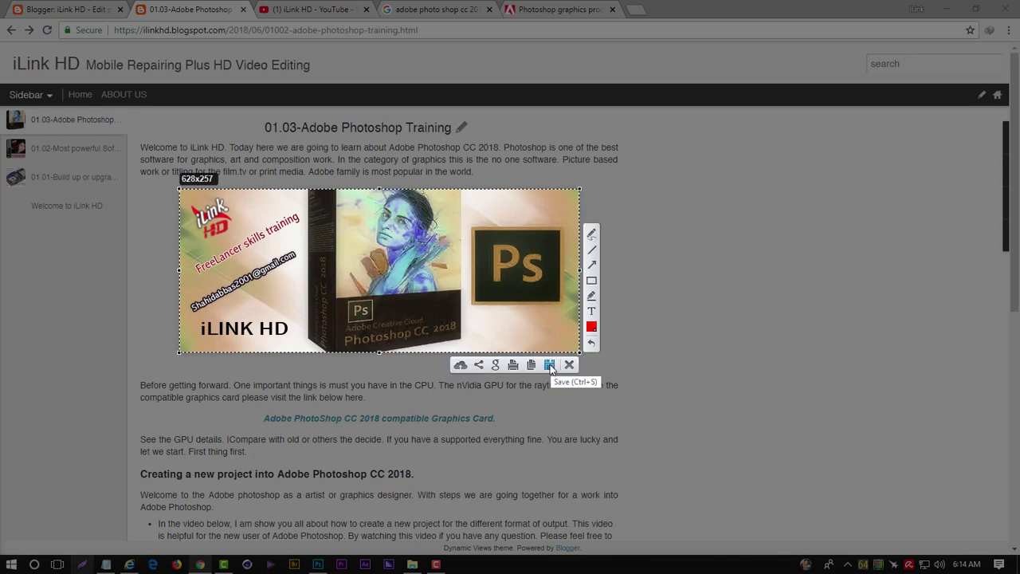
pyautogui.click(550, 366)
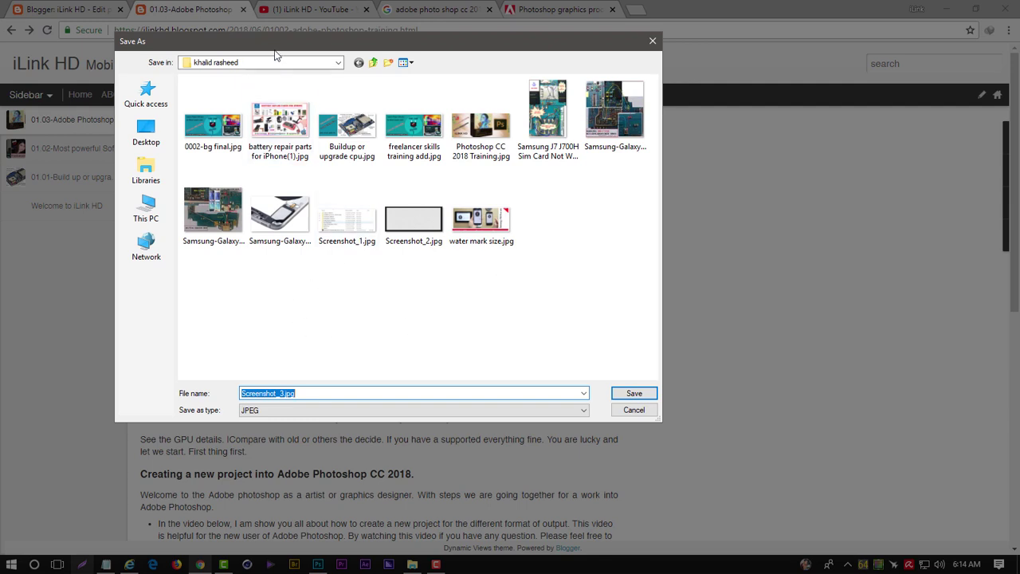
pyautogui.click(632, 395)
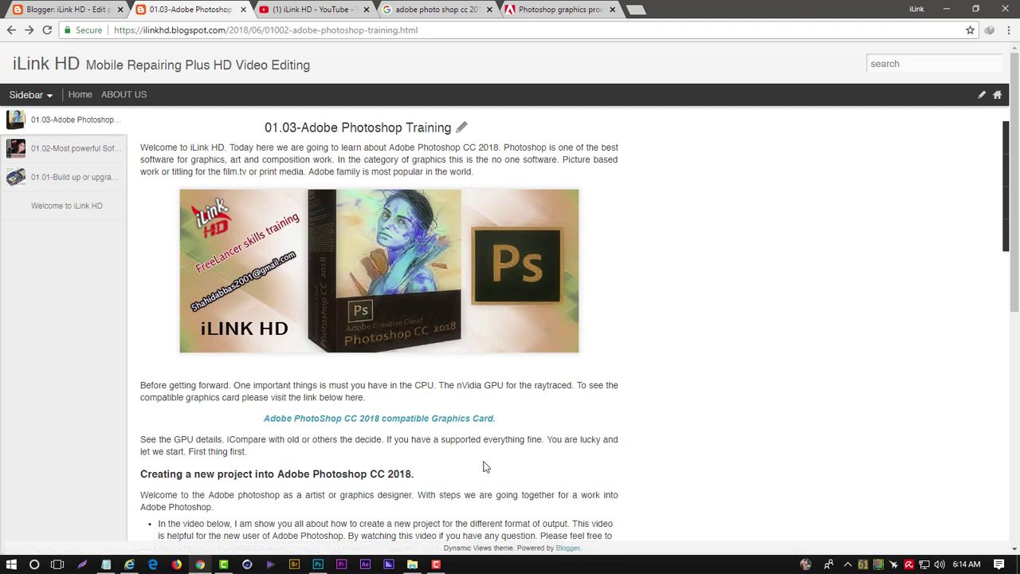
# - Drag Photoshop CC 2018 Training.jpg from the Pictures subfolder onto the 001 canvas
pyautogui.click(318, 564)
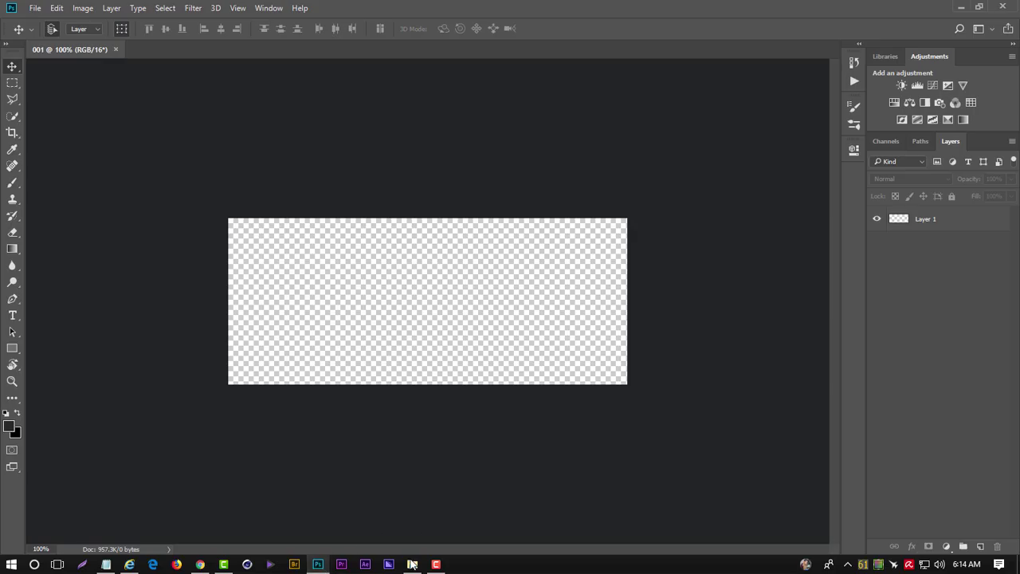
pyautogui.click(412, 565)
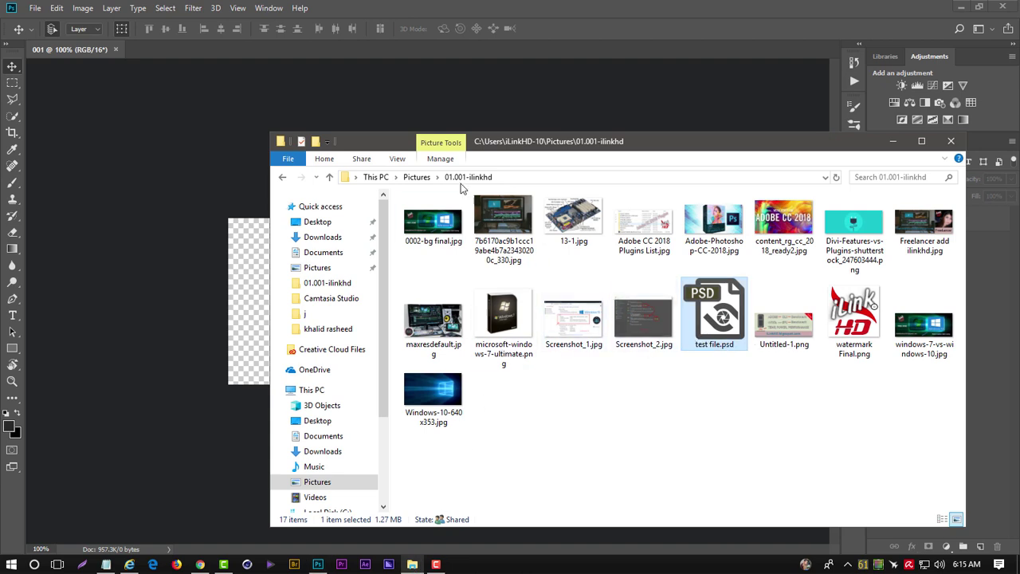
pyautogui.click(417, 177)
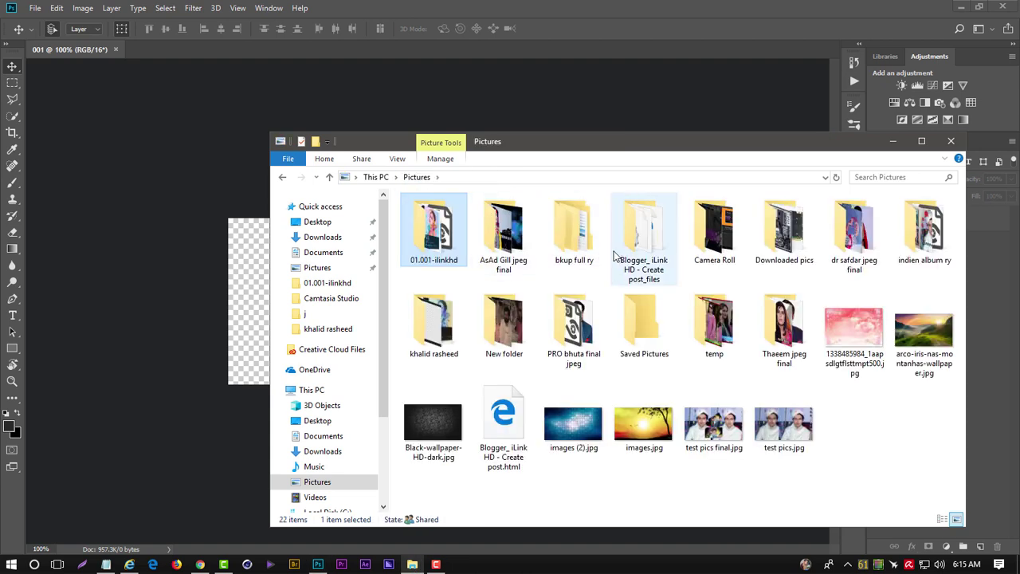
pyautogui.doubleClick(432, 325)
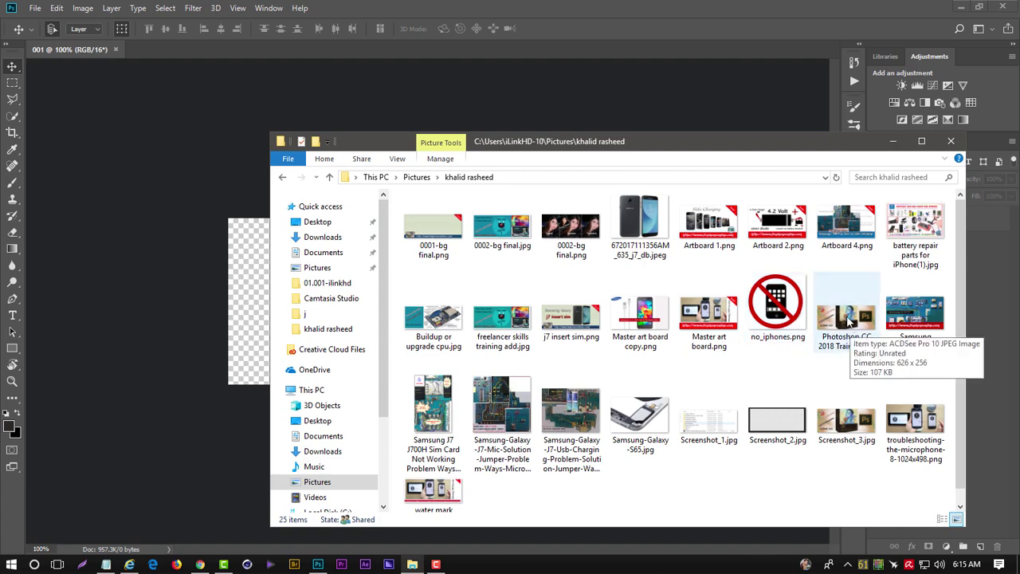
pyautogui.moveTo(849, 321); pyautogui.dragTo(244, 289)
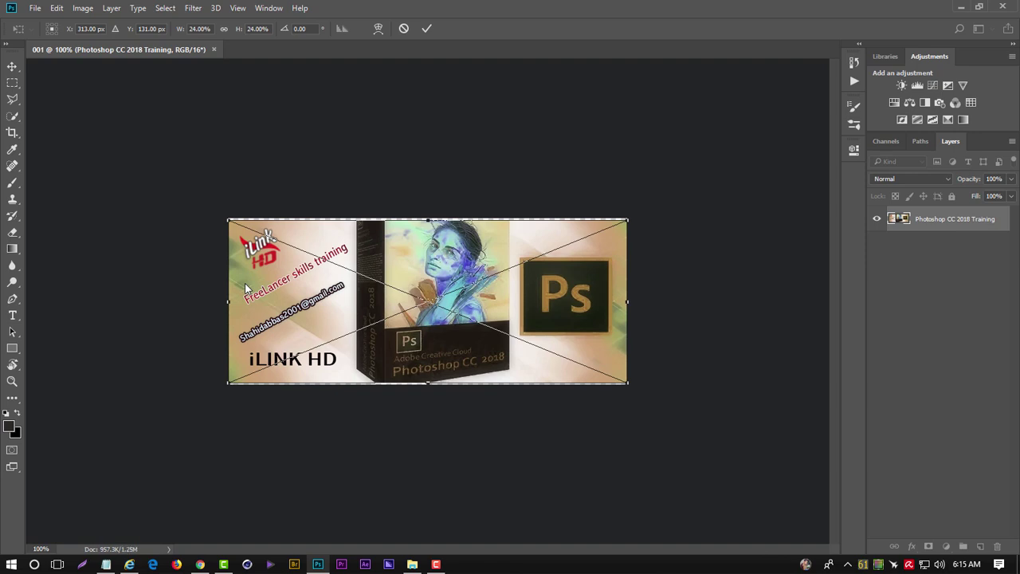
# - Commit the banner as a smart object, open its contents, and unlock the background as Layer 0
pyautogui.click(427, 29)
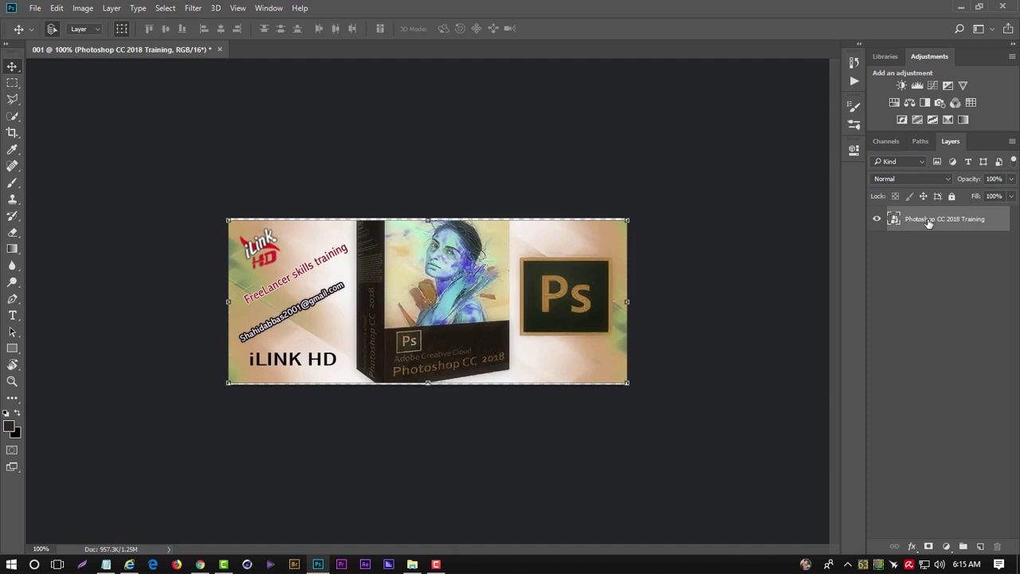
pyautogui.rightClick(992, 216)
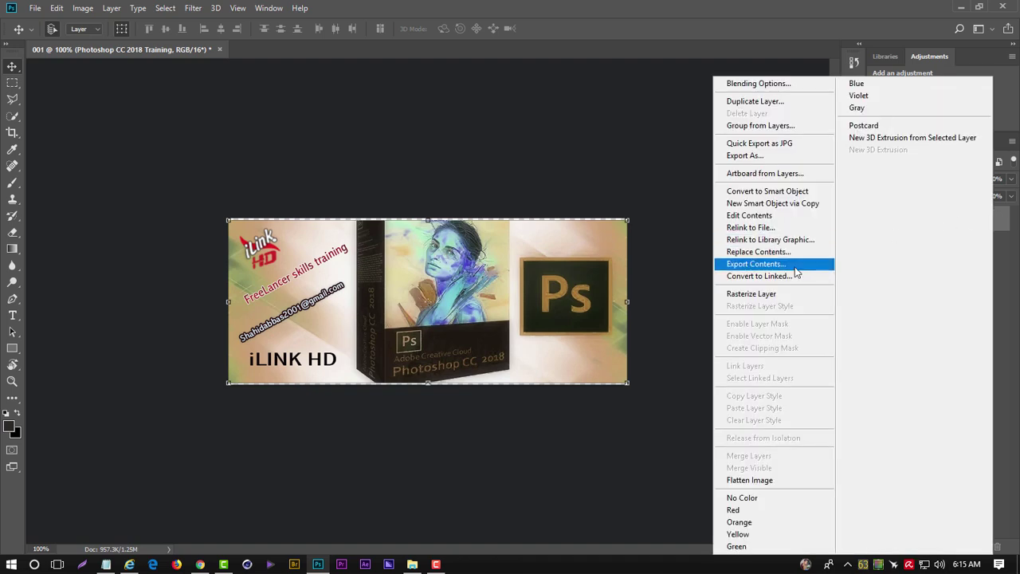
pyautogui.click(635, 171)
pyautogui.doubleClick(894, 221)
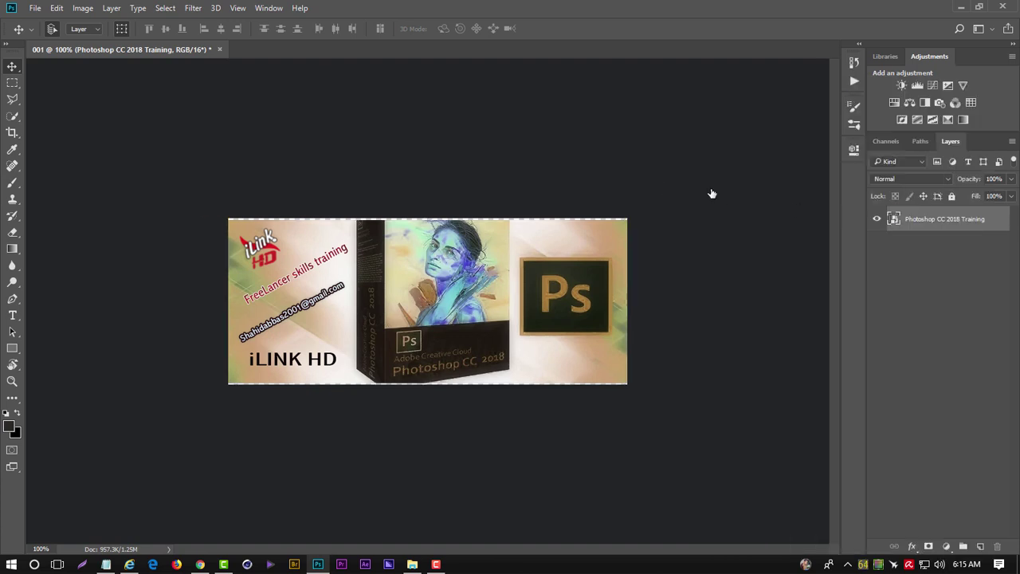
pyautogui.click(996, 213)
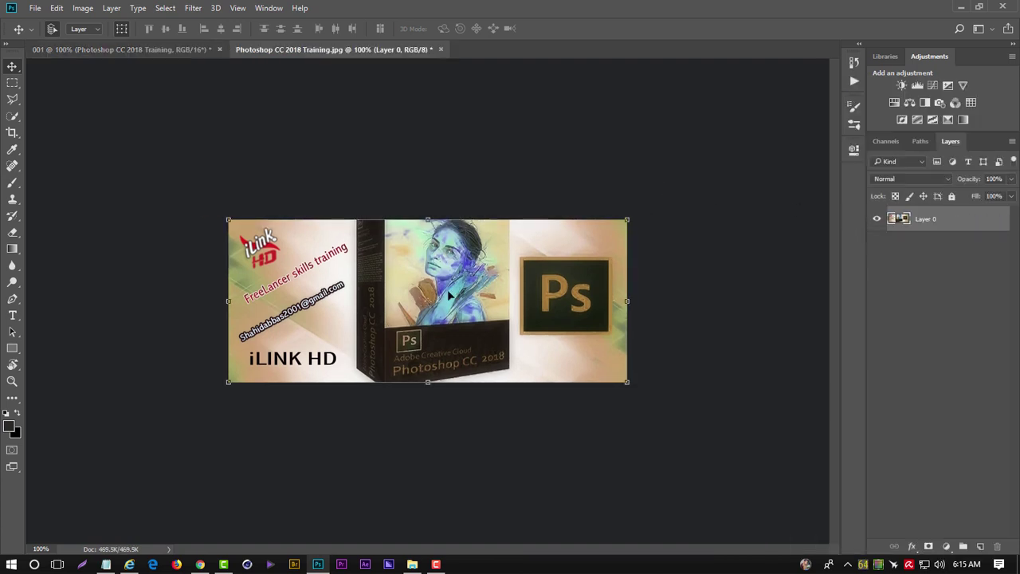
# - Hide the banner layer in document 001 and clear the Training document's layer selection
pyautogui.click(185, 50)
pyautogui.click(878, 220)
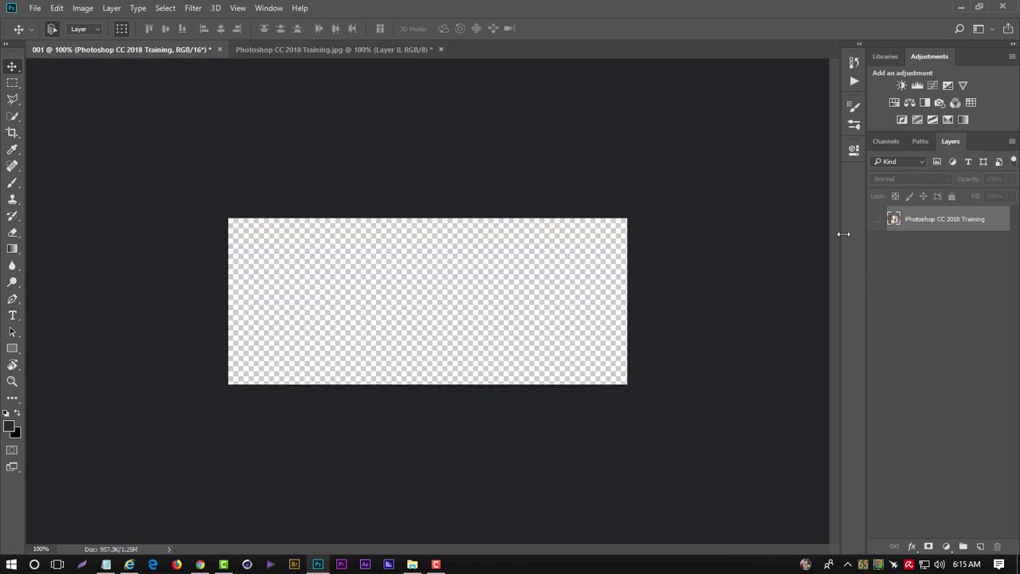
pyautogui.click(328, 52)
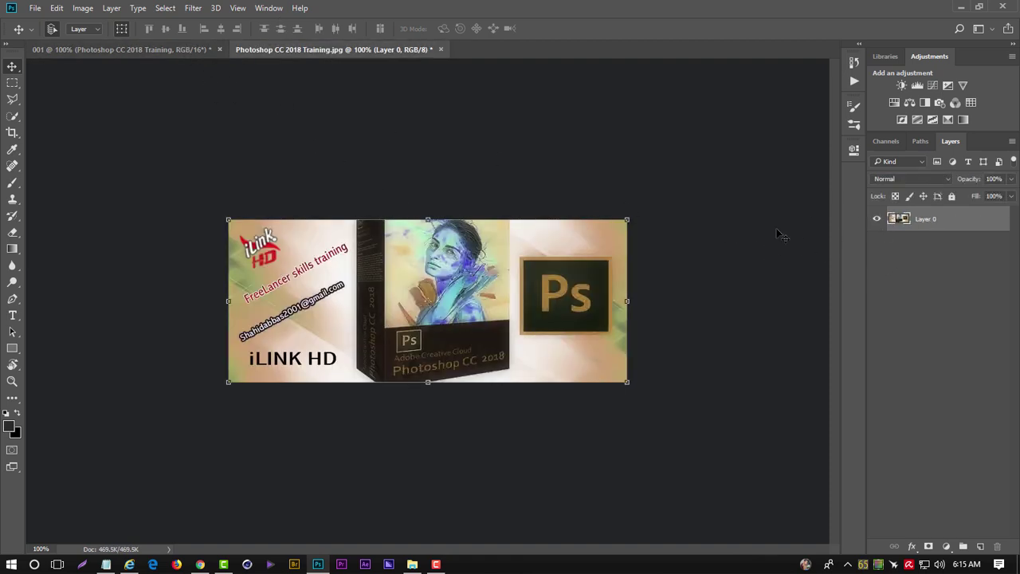
pyautogui.click(723, 207)
pyautogui.click(124, 51)
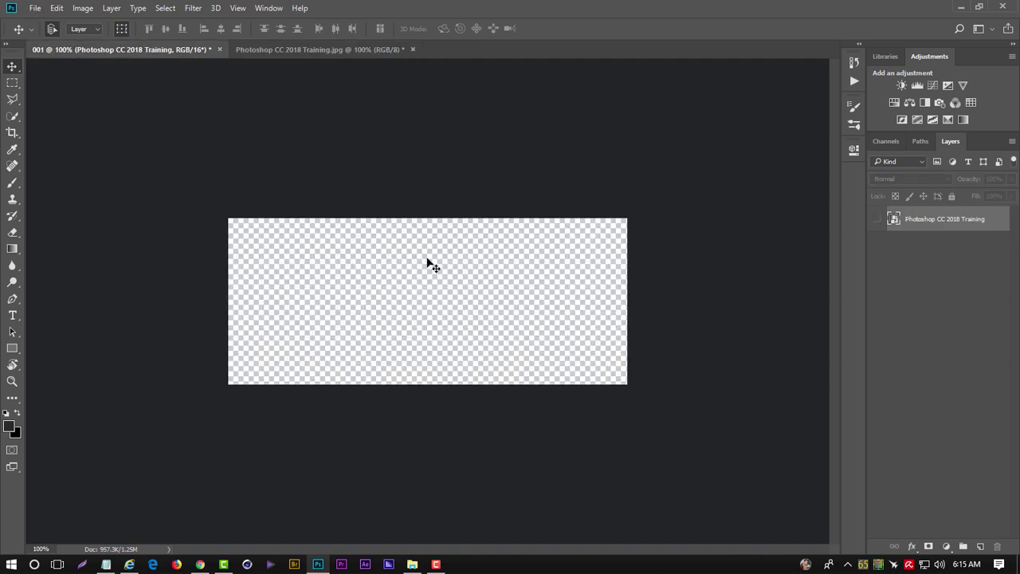
# - Place Screenshot_3.jpg from a Pictures subfolder as a linked layer in 001 and commit it
pyautogui.click(36, 9)
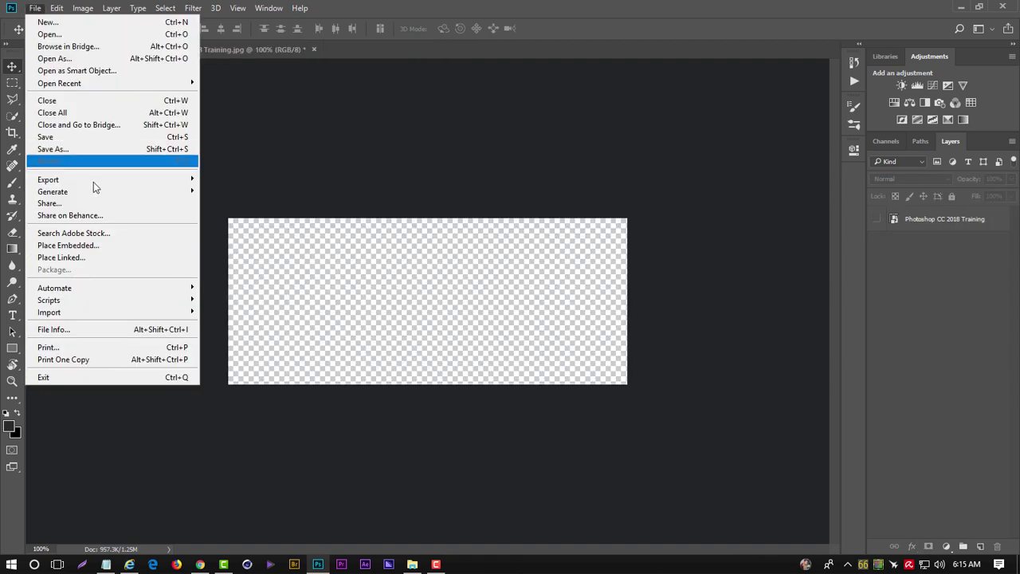
pyautogui.click(95, 259)
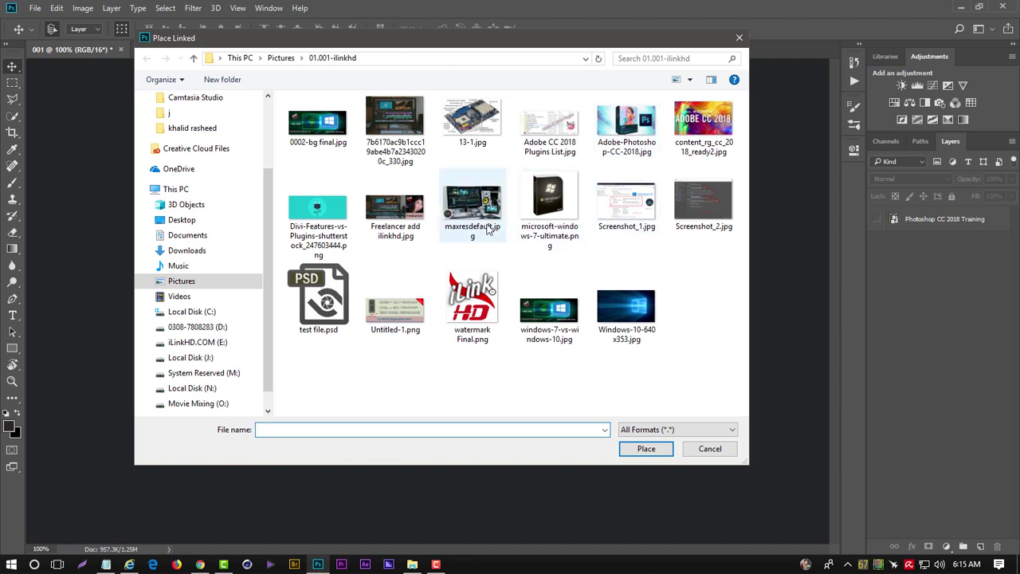
pyautogui.click(287, 61)
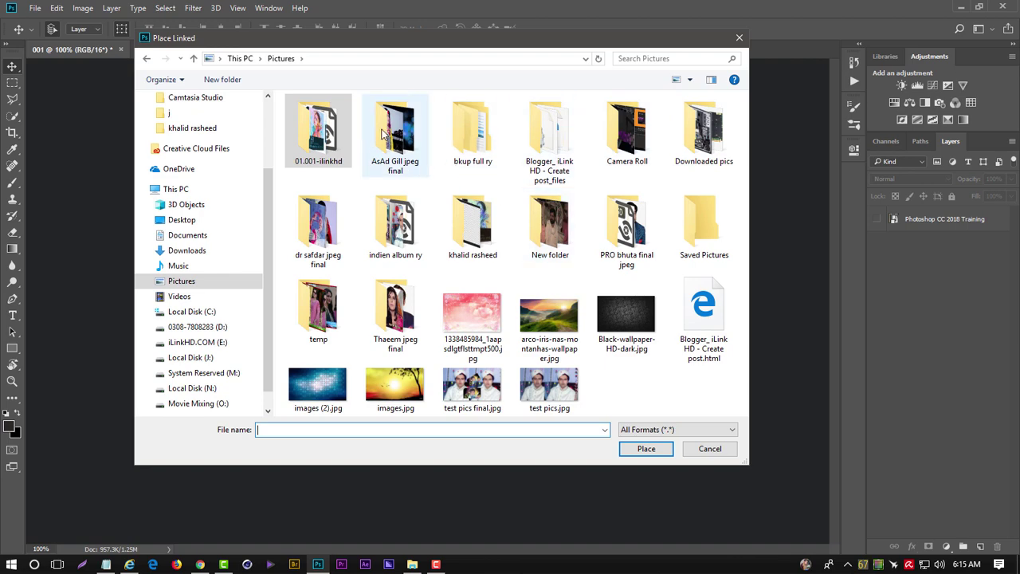
pyautogui.doubleClick(471, 229)
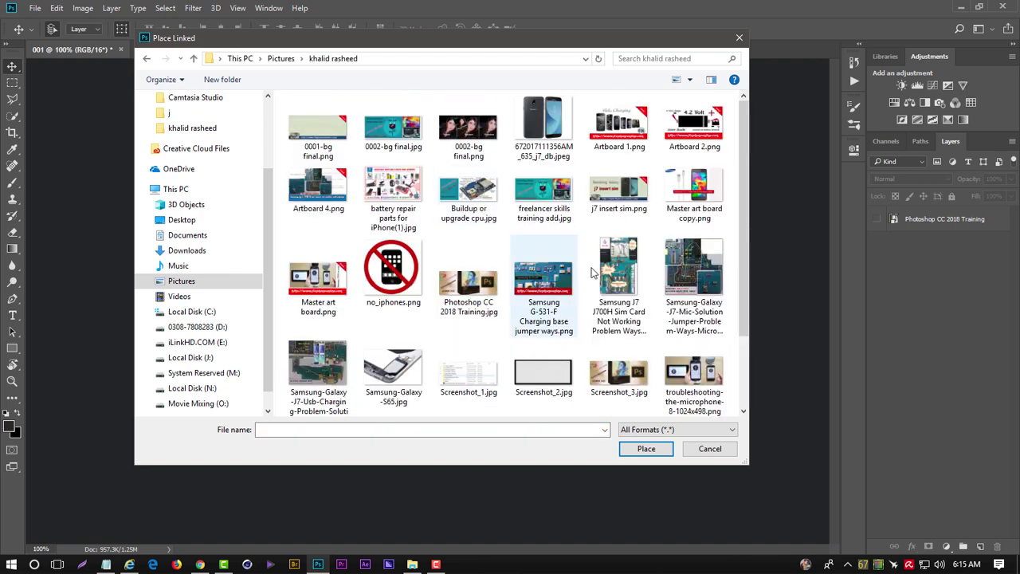
pyautogui.doubleClick(620, 372)
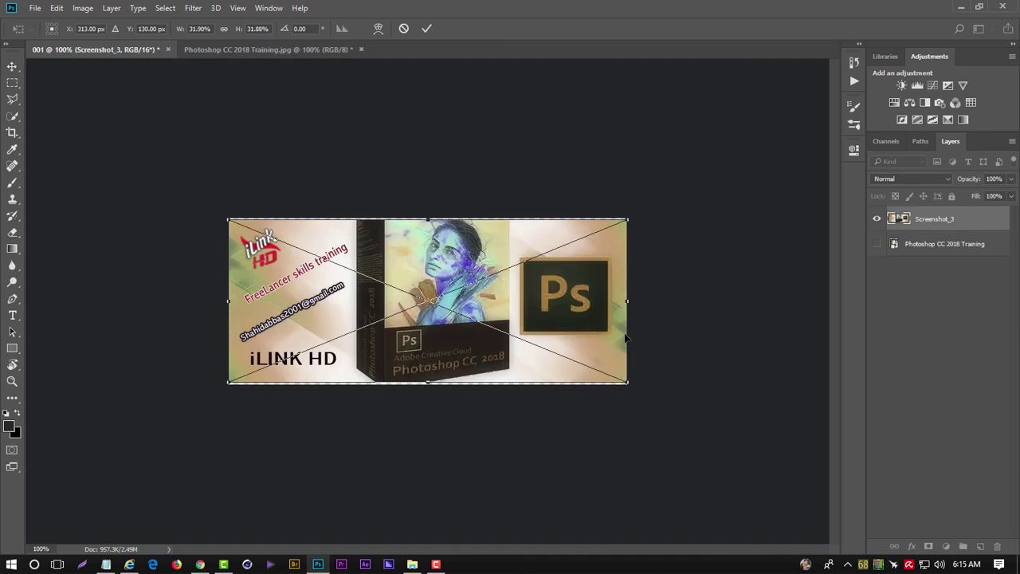
pyautogui.click(430, 30)
# - Open Photoshop CC 2018 Training.jpg as a new document via File > Open
pyautogui.click(36, 9)
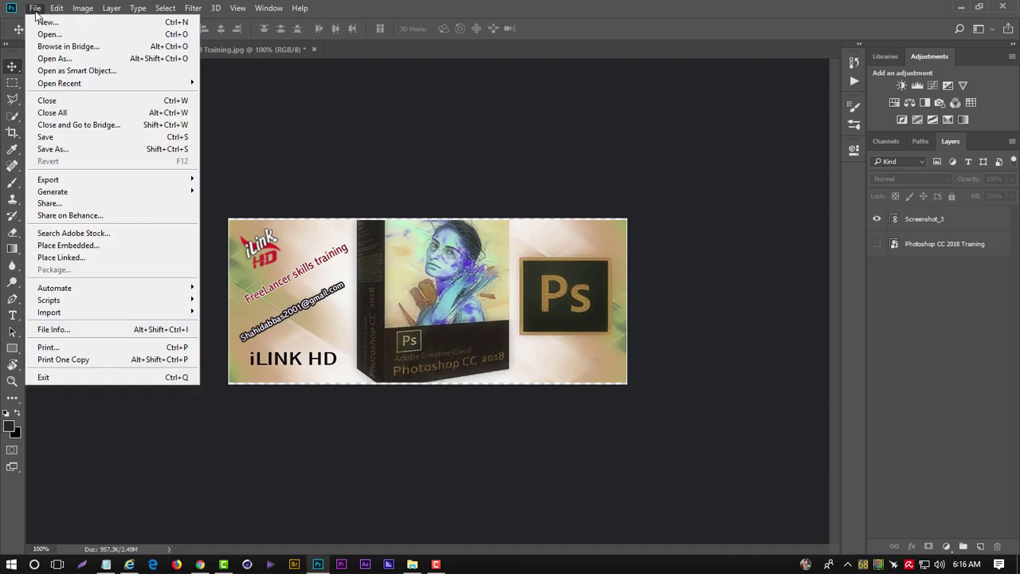
pyautogui.click(50, 35)
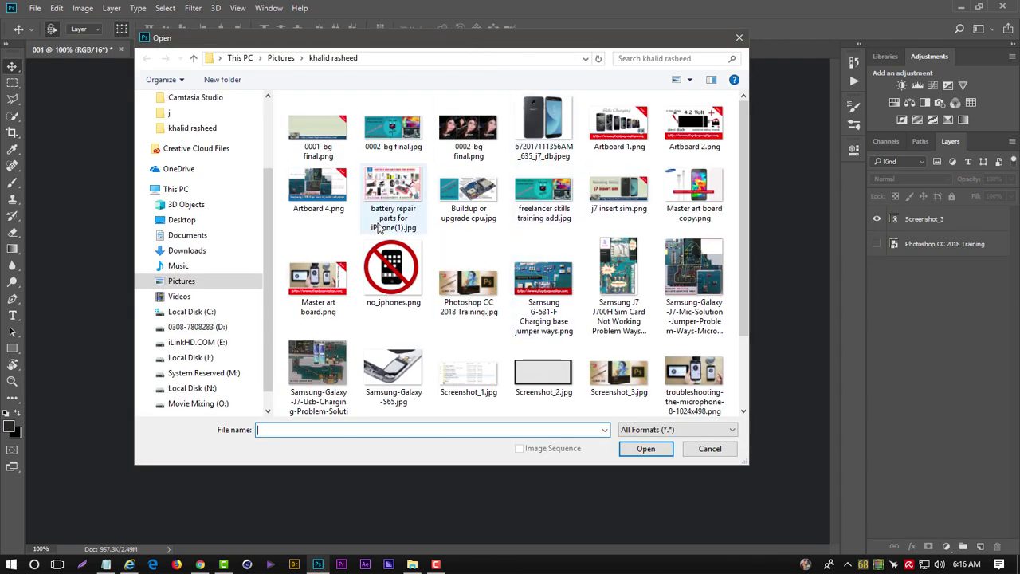
pyautogui.click(468, 283)
pyautogui.click(644, 449)
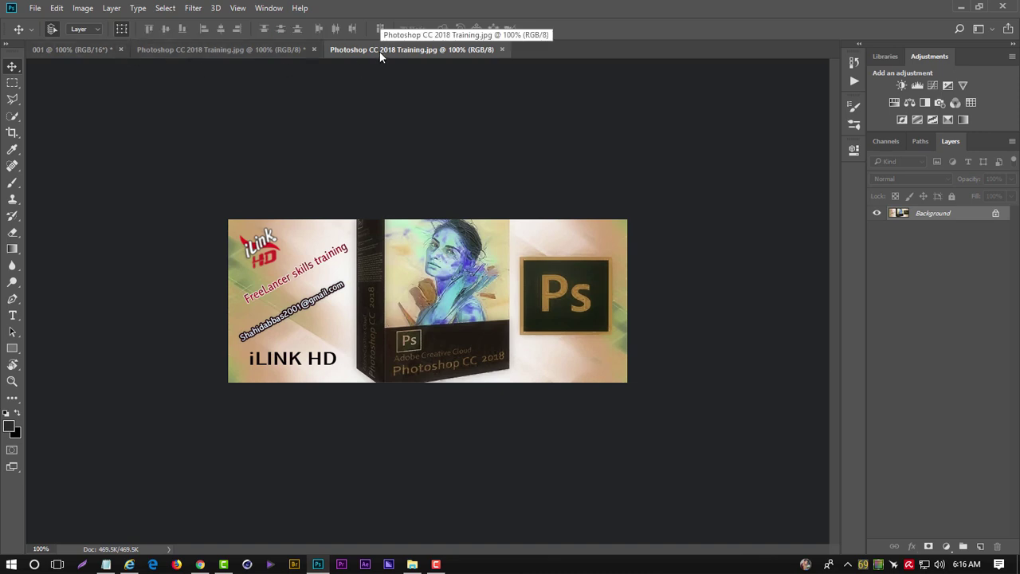
# - Compare the training image tabs and document 001, then bring the browser's blog post forward
pyautogui.click(280, 49)
pyautogui.click(366, 50)
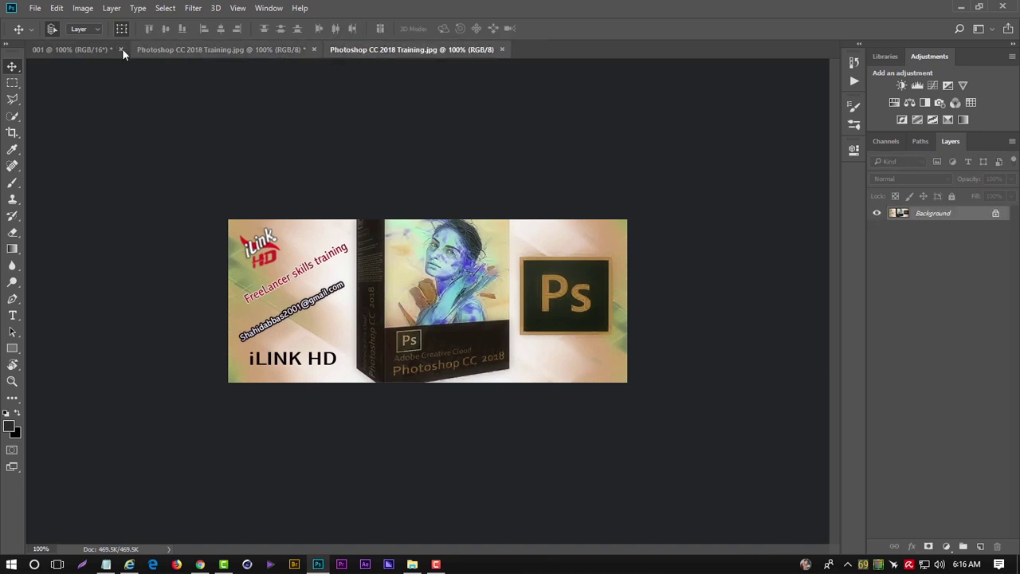
pyautogui.click(86, 51)
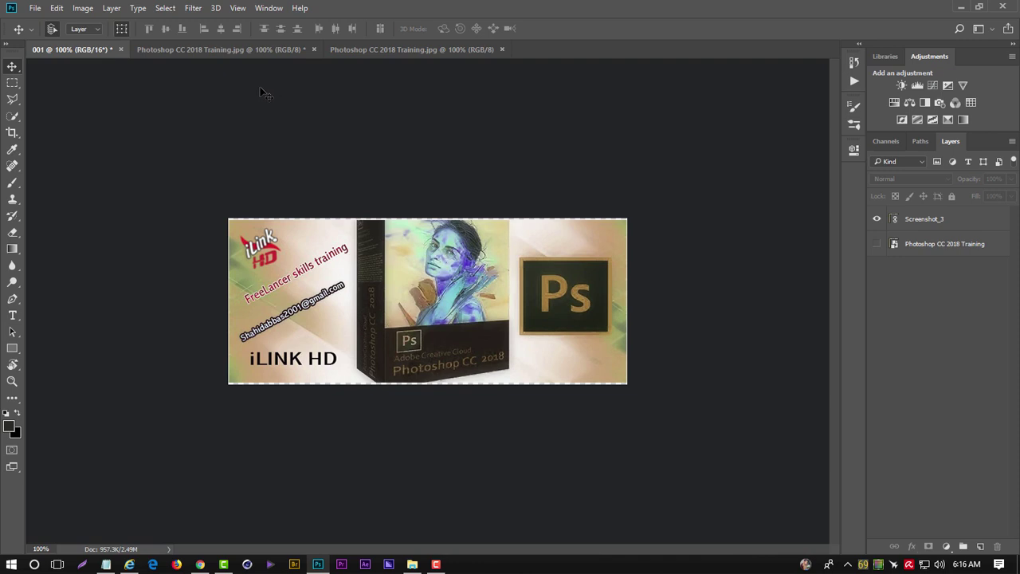
pyautogui.click(359, 49)
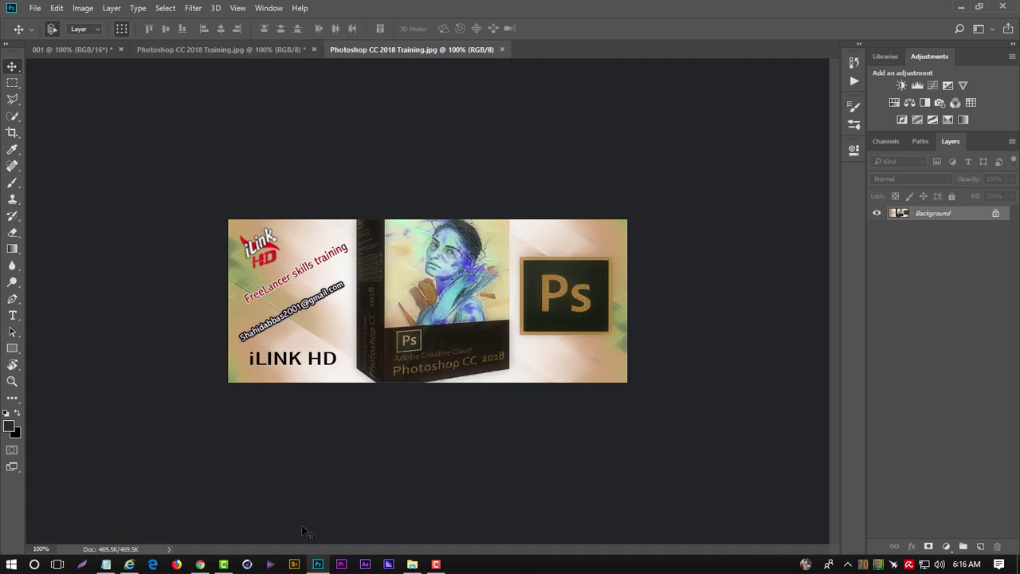
pyautogui.click(200, 564)
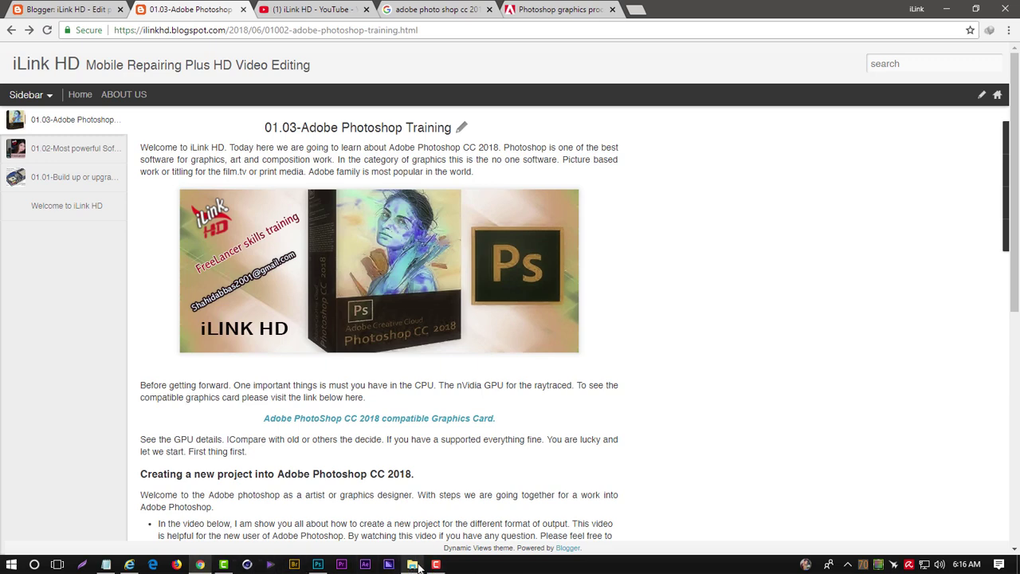
# - Minimize the Chrome blog post and show the second Photoshop CC 2018 Training.jpg document in Photoshop
pyautogui.click(318, 564)
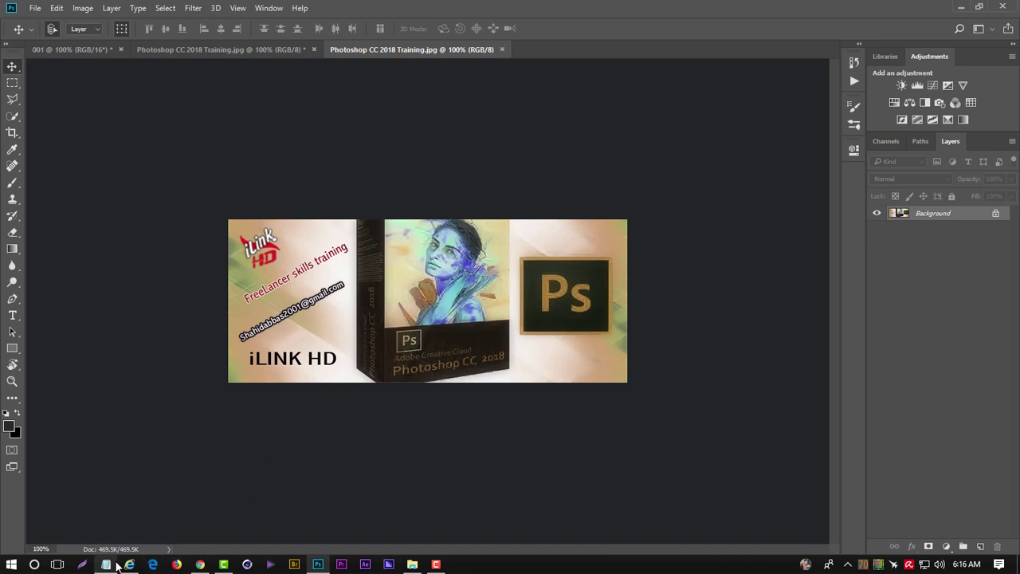
pyautogui.click(200, 564)
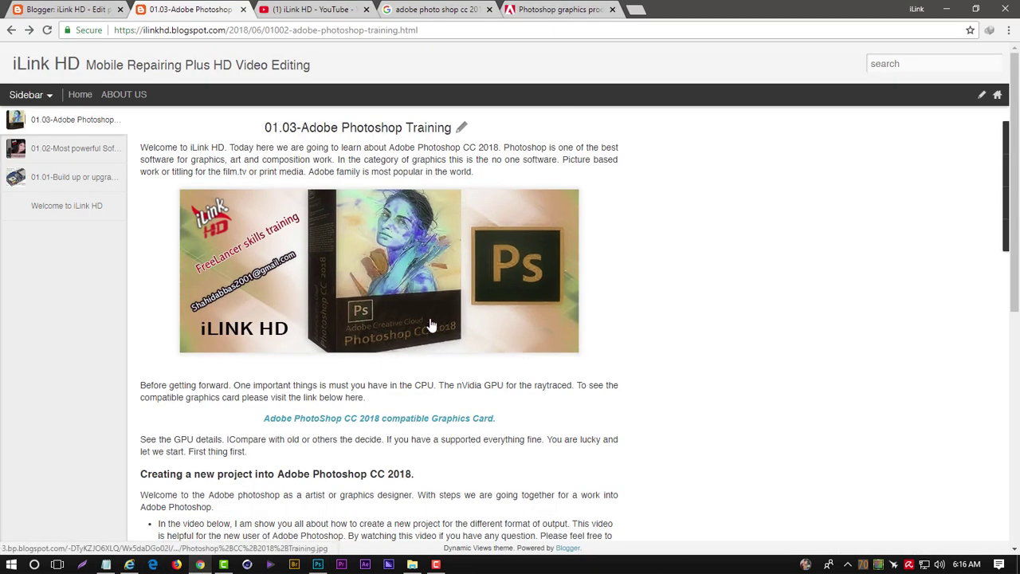
pyautogui.click(946, 10)
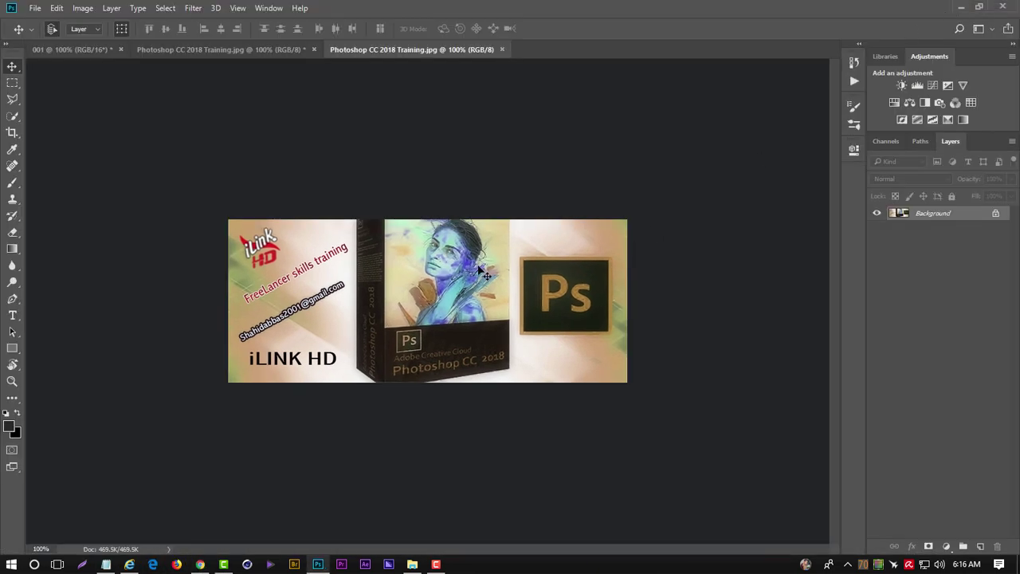
pyautogui.click(215, 50)
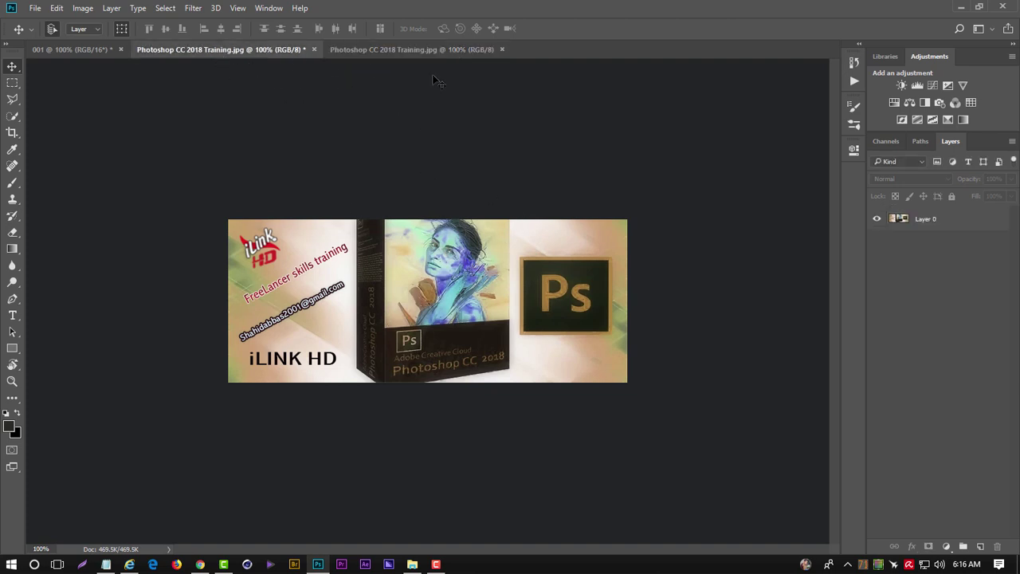
pyautogui.click(415, 50)
pyautogui.click(83, 8)
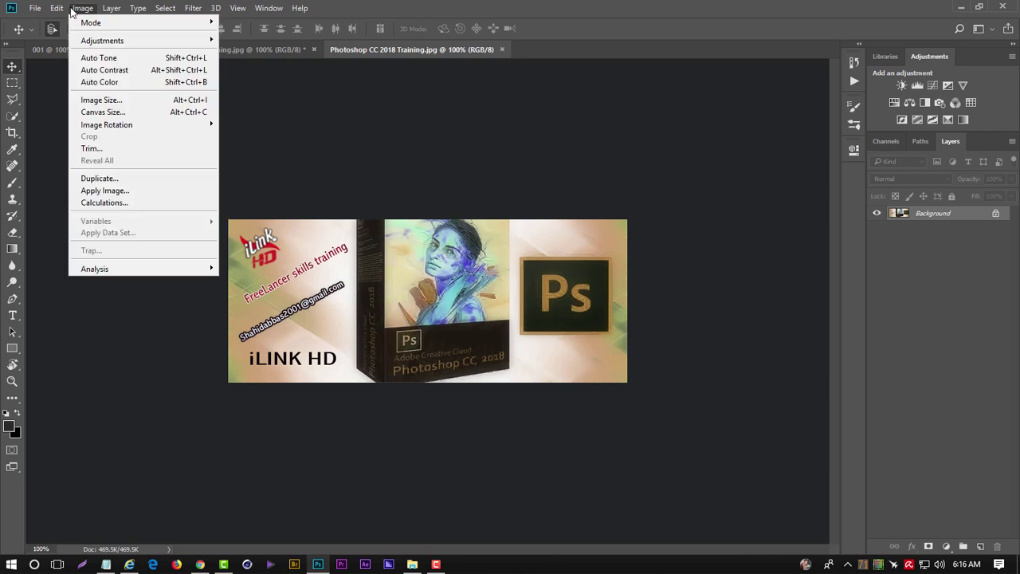
pyautogui.click(101, 101)
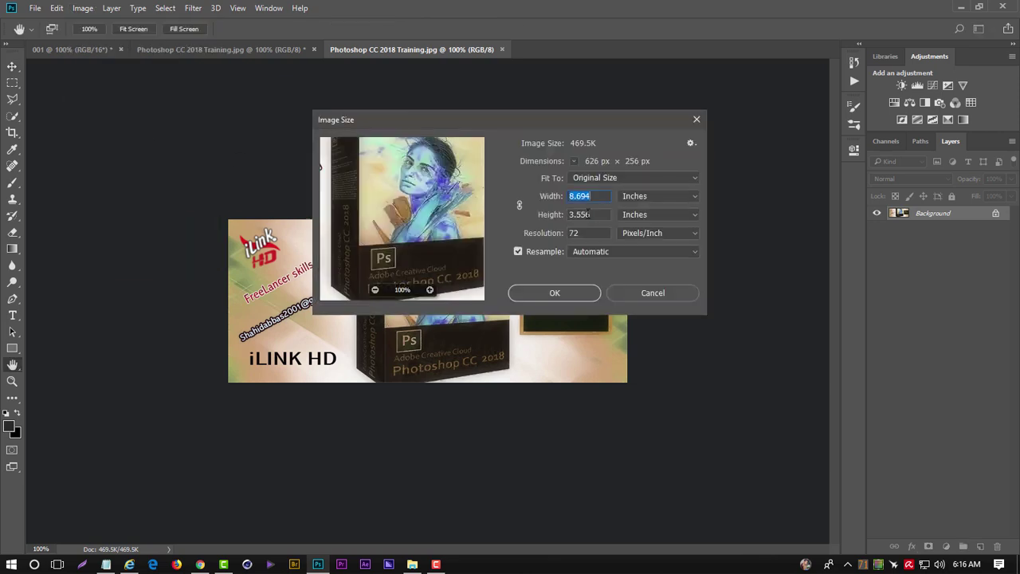
pyautogui.click(649, 195)
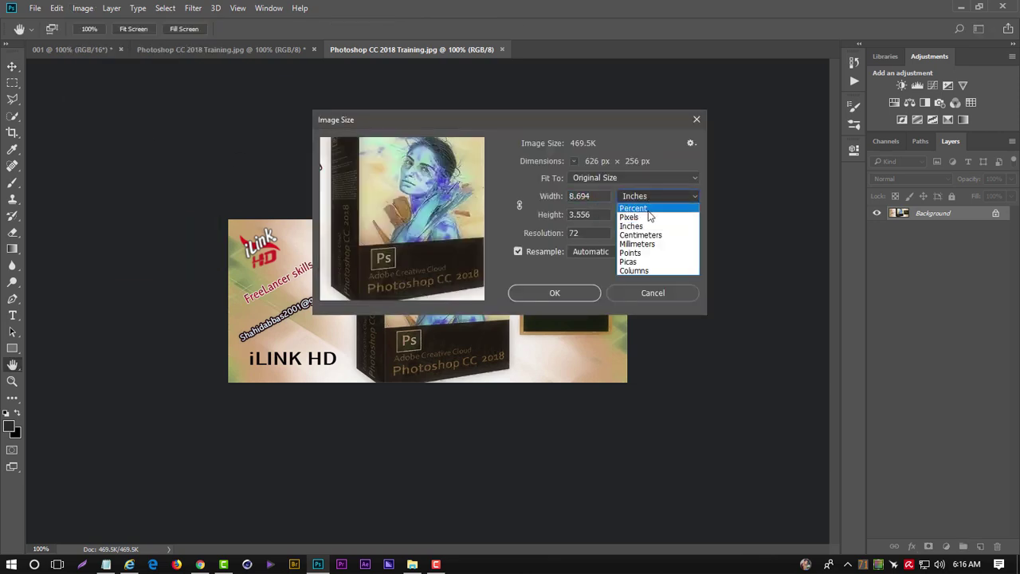
pyautogui.click(648, 214)
pyautogui.doubleClick(596, 200)
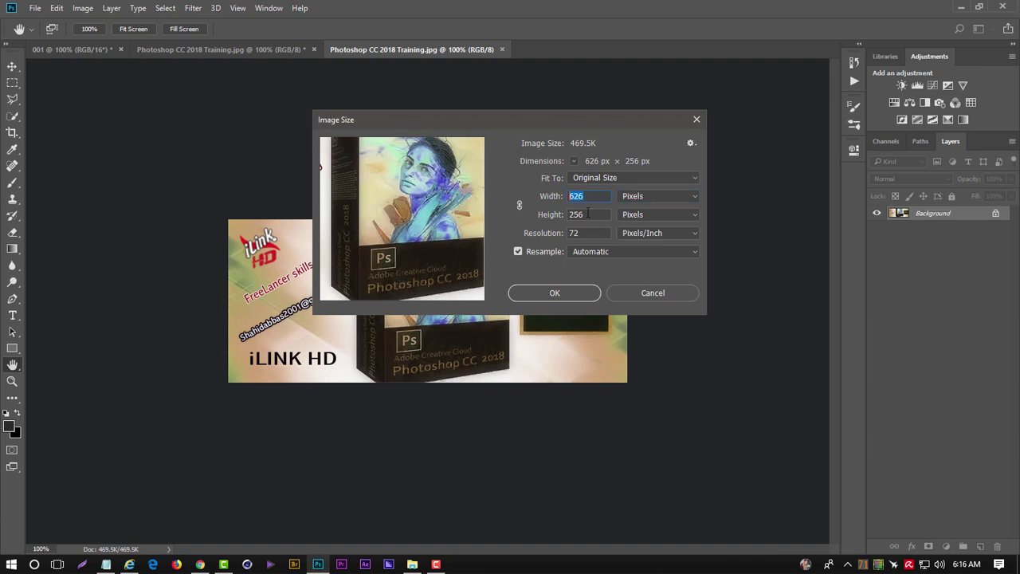
pyautogui.doubleClick(587, 214)
pyautogui.doubleClick(588, 195)
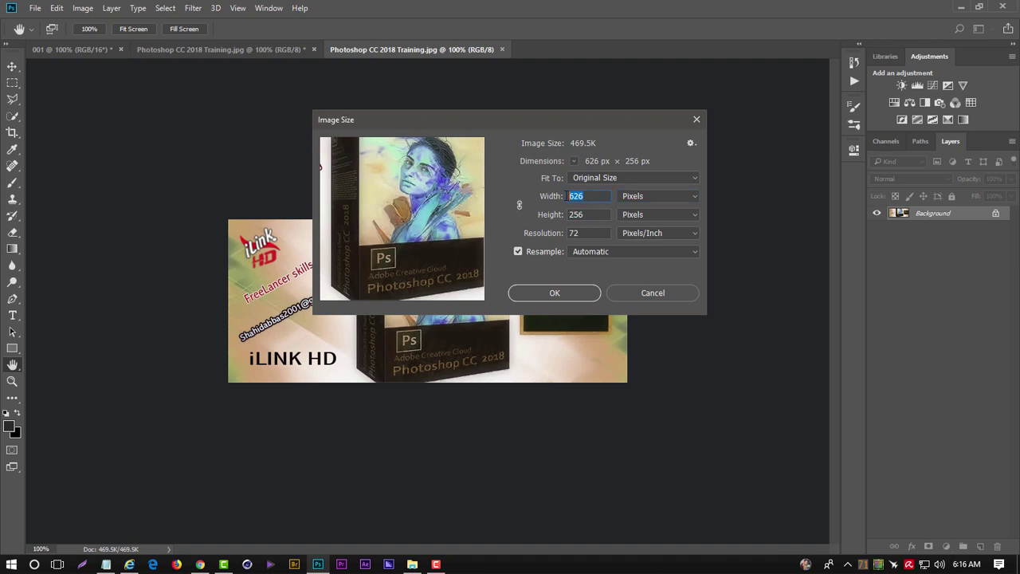
pyautogui.click(519, 205)
pyautogui.write('102')
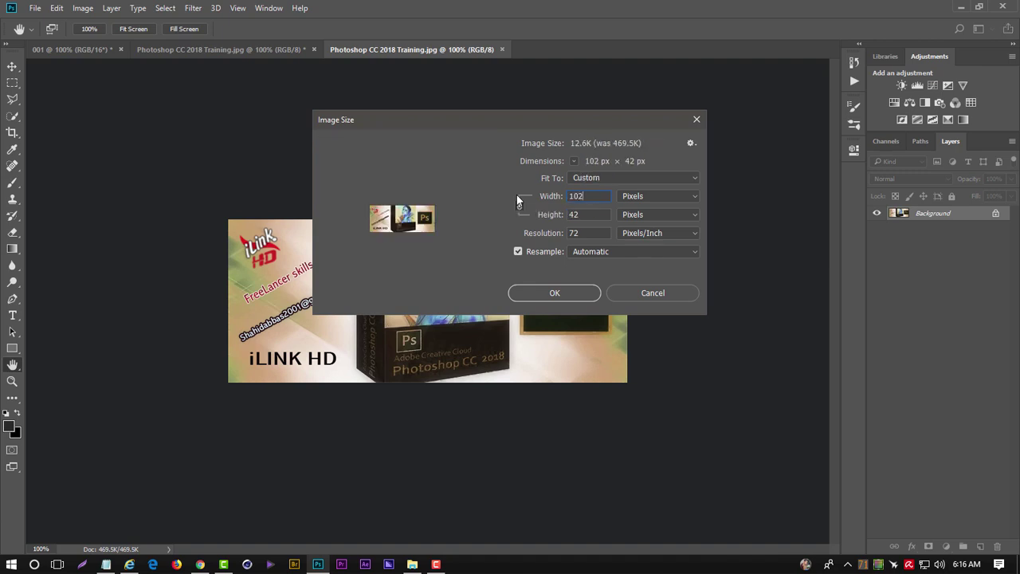
pyautogui.write('4')
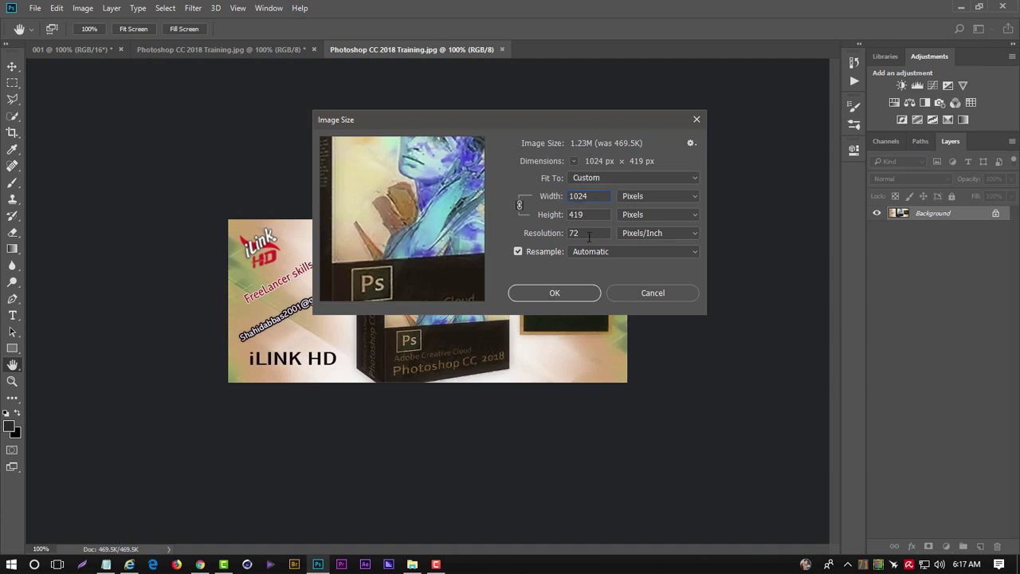
pyautogui.click(577, 214)
pyautogui.click(593, 197)
pyautogui.click(586, 213)
pyautogui.press('Tab')
pyautogui.write('415')
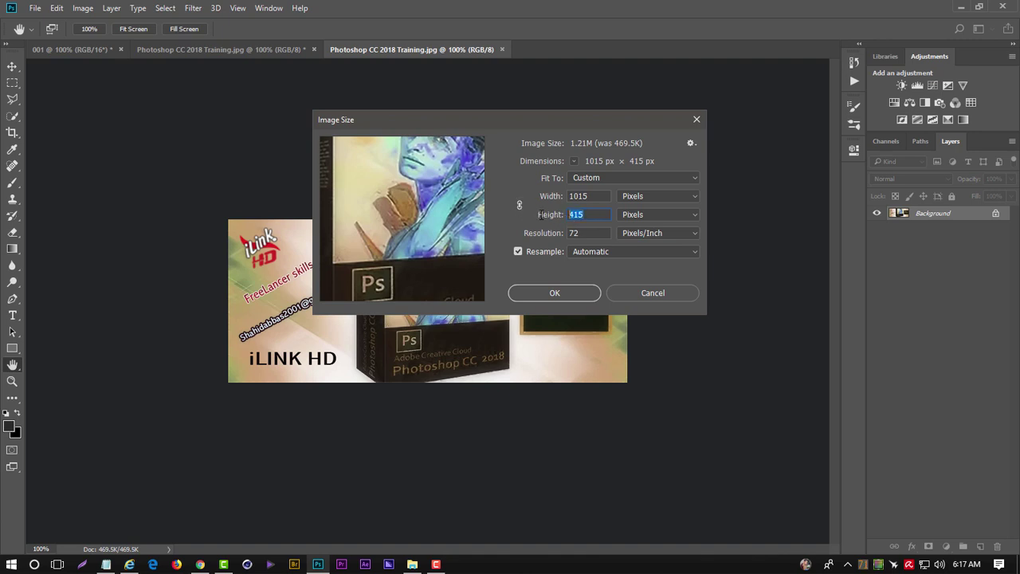
pyautogui.write('205')
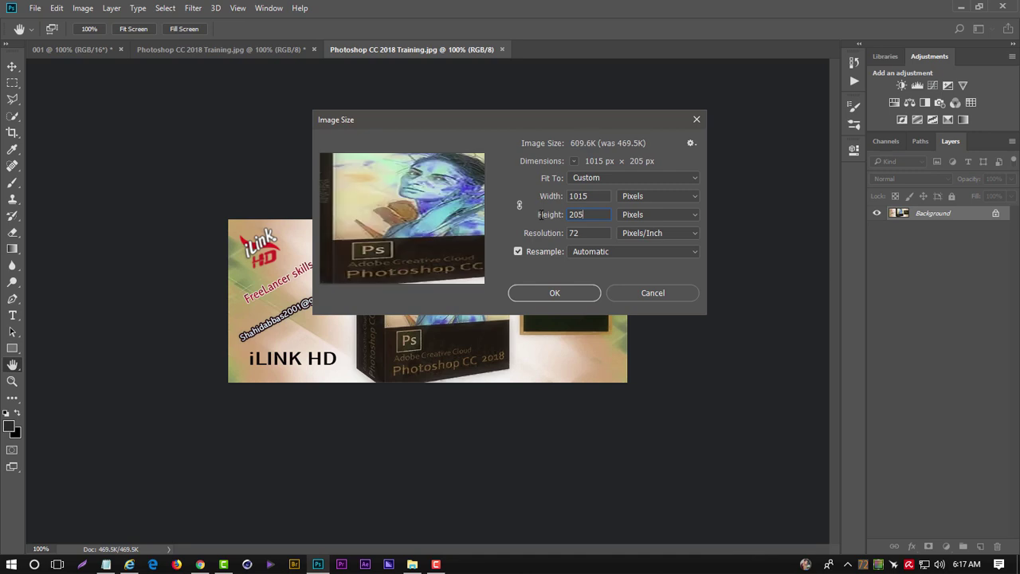
pyautogui.press('Tab')
pyautogui.press('Return')
pyautogui.press('v')
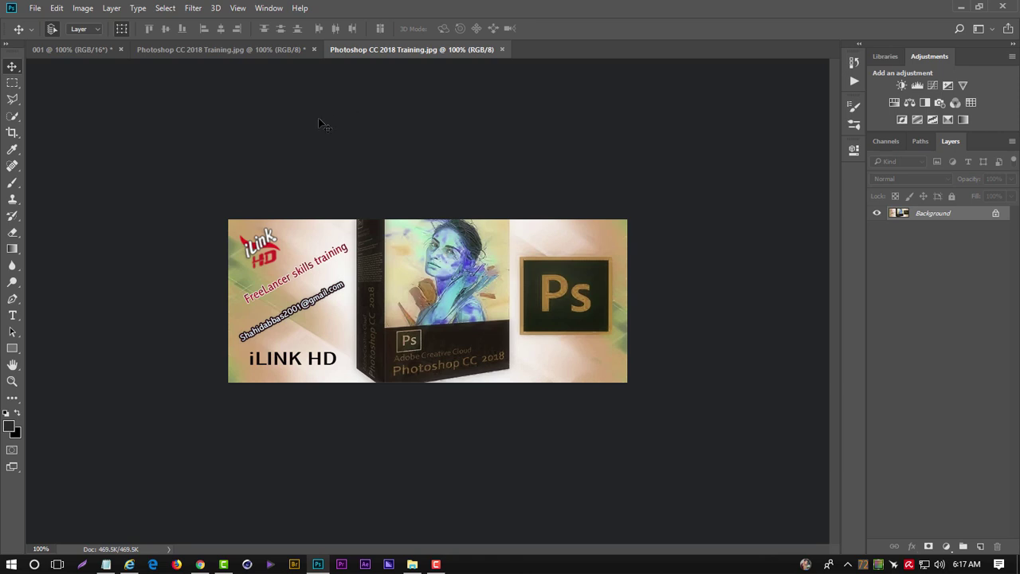